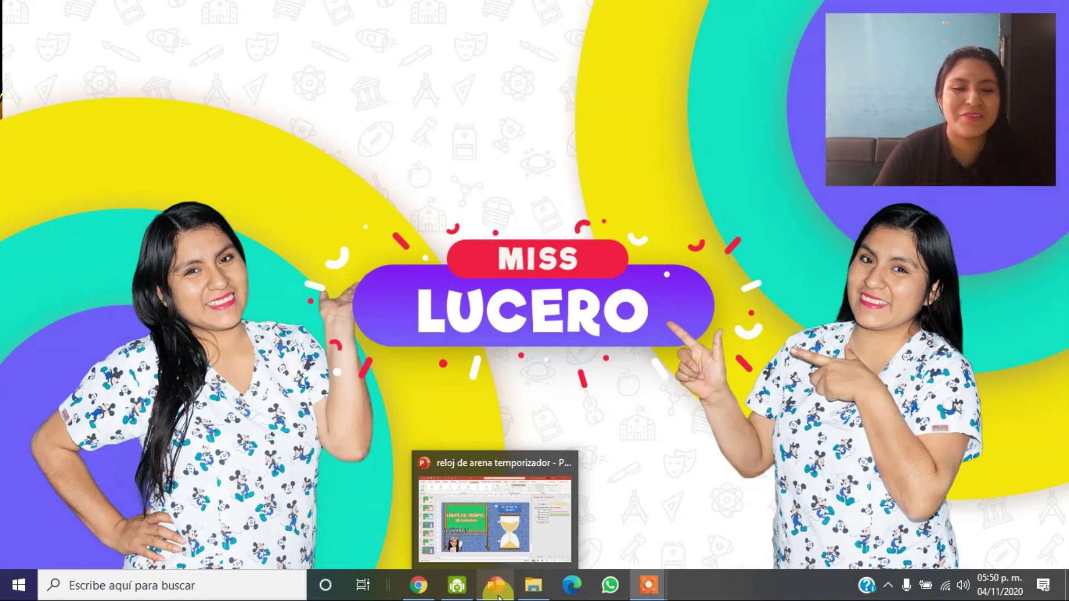
- Bring up the hourglass timer presentation and select slide 1, the 30 segundos timer
click(520, 525)
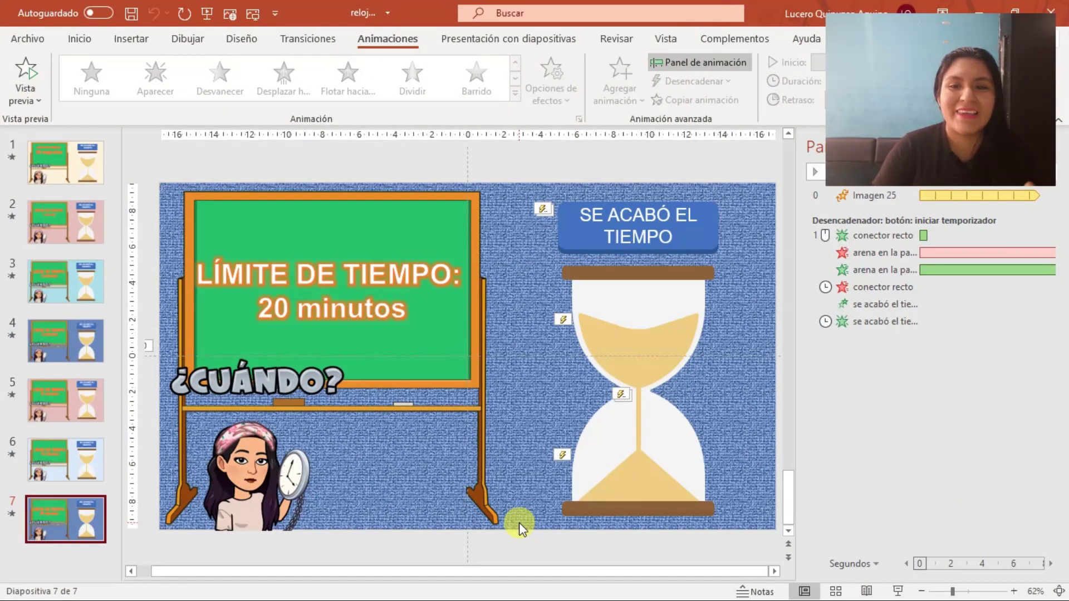
drag(991, 69, 960, 430)
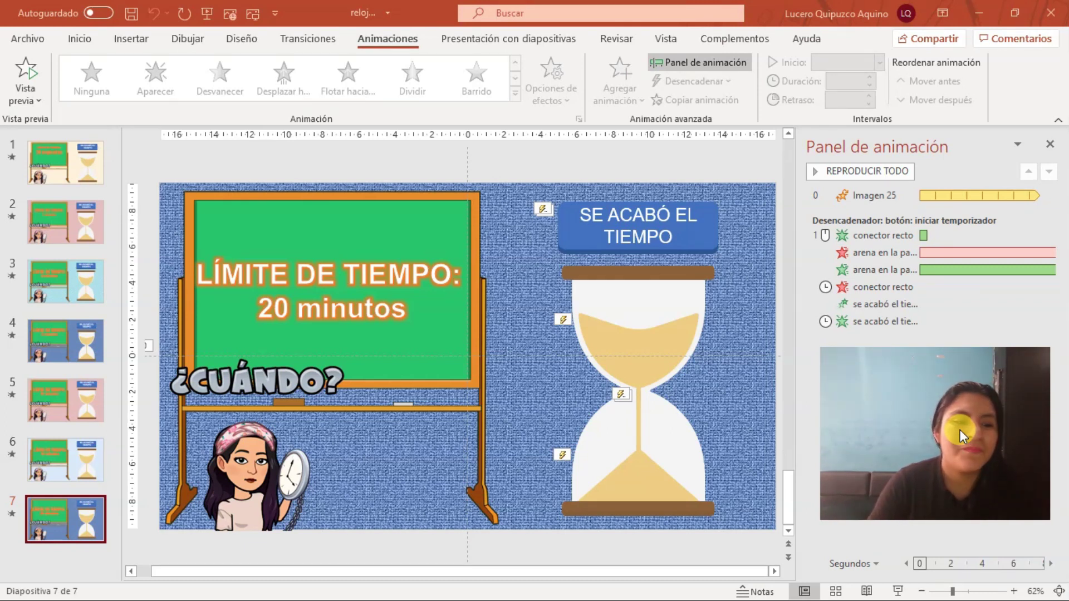
click(68, 169)
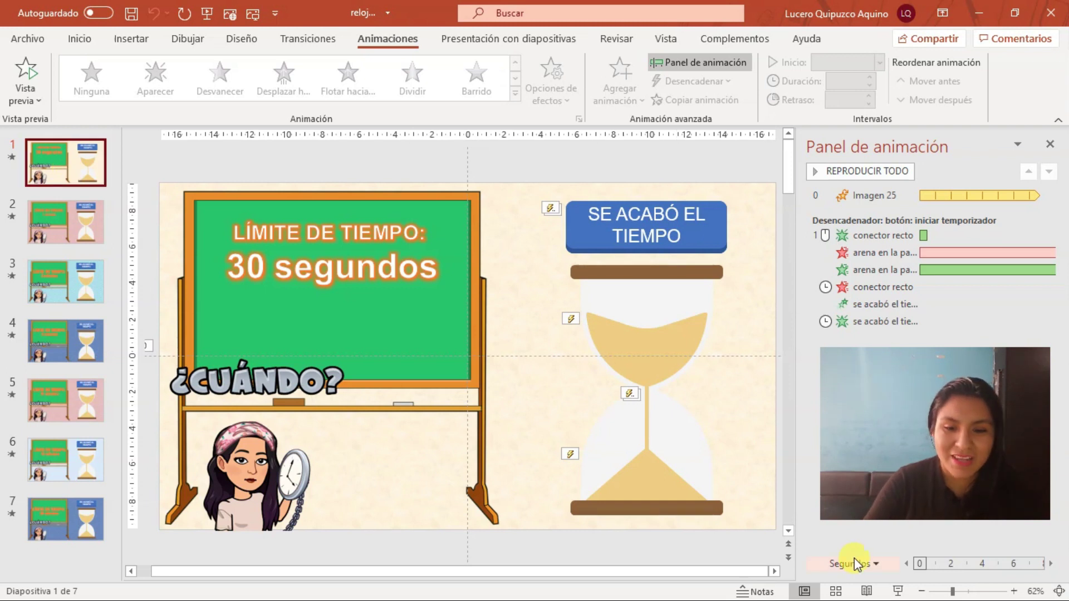
- Run the 30 segundos slide in Slide Show and trigger its timer until 'SE ACABÓ EL TIEMPO' appears
click(898, 591)
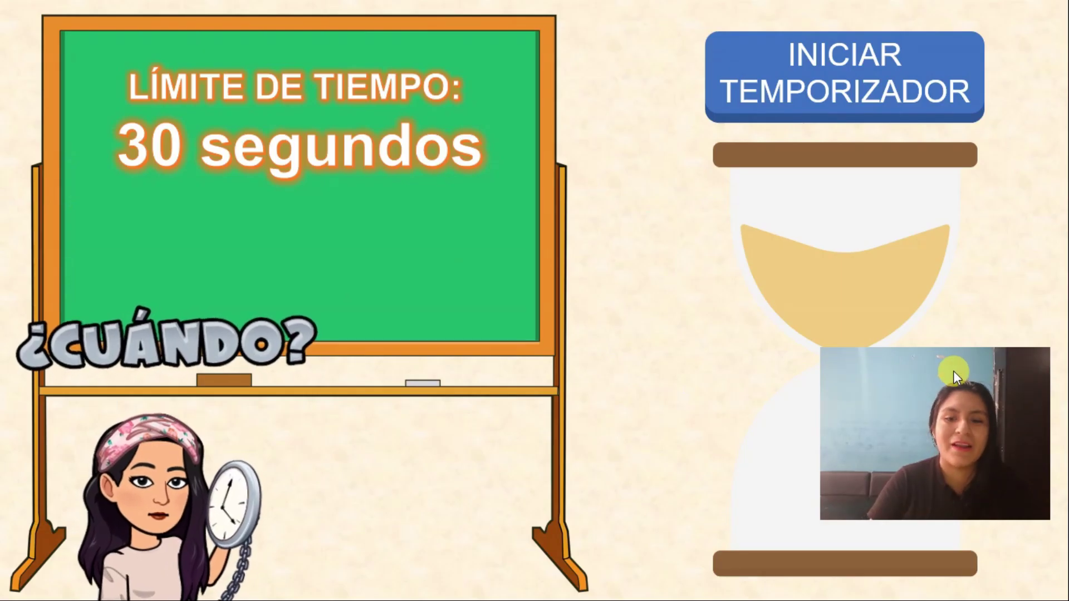
mouse_move(947, 409)
mouse_down()
mouse_move(411, 477)
mouse_move(430, 474)
mouse_up()
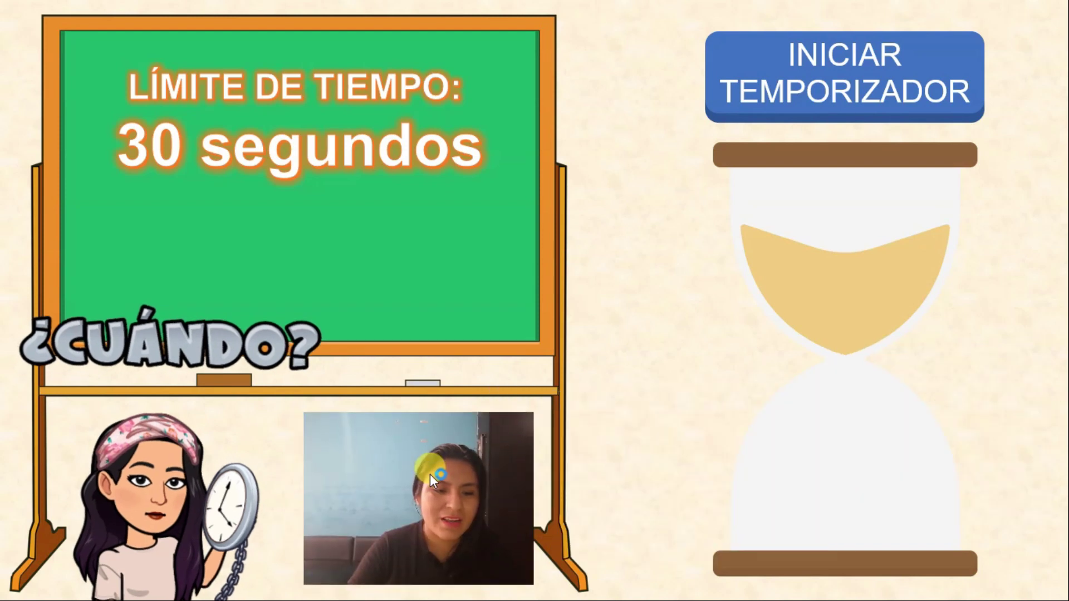
click(357, 535)
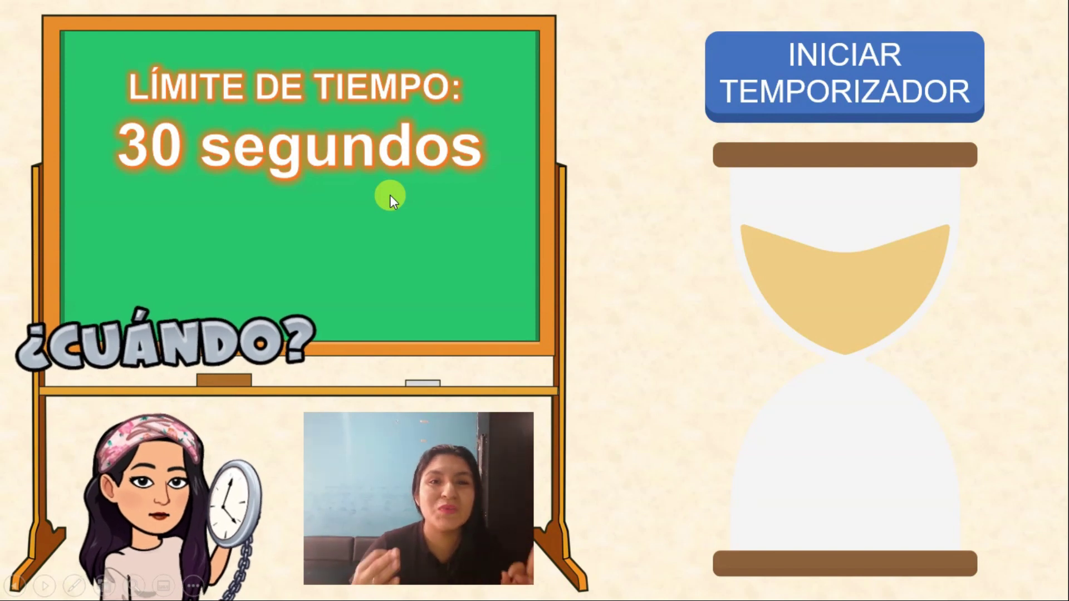
click(837, 93)
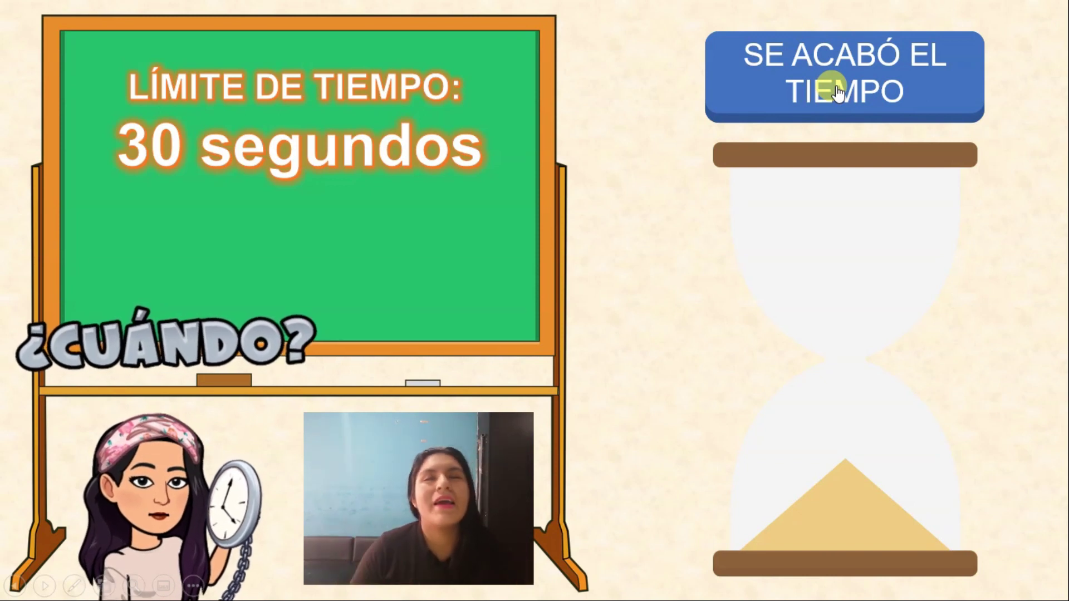
- Advance through the 1, 2, 5, 10 and 20 minutos slides, then exit past the end screen
click(838, 92)
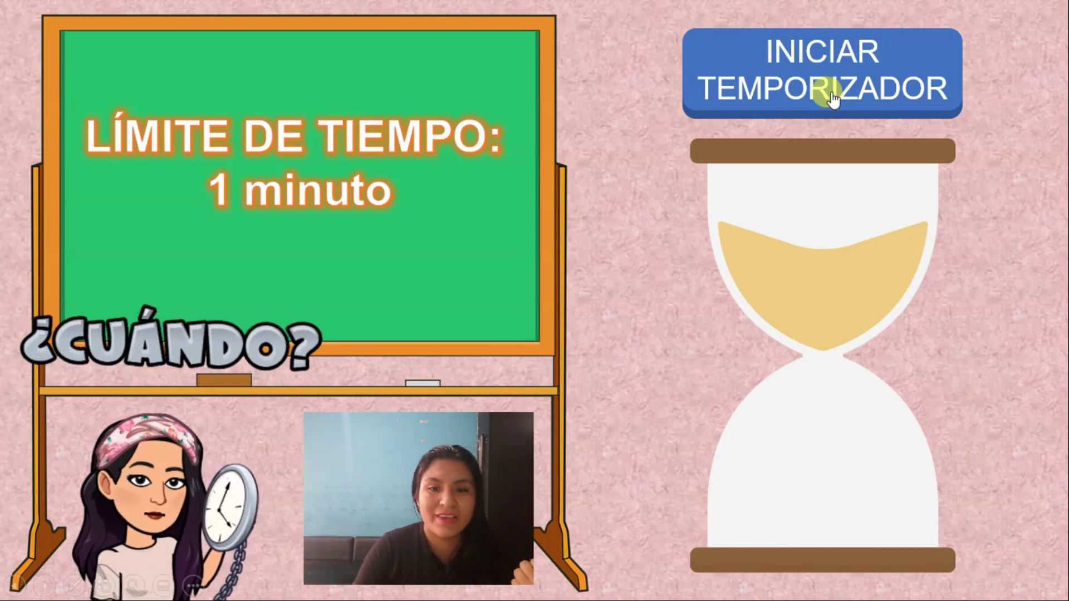
click(845, 103)
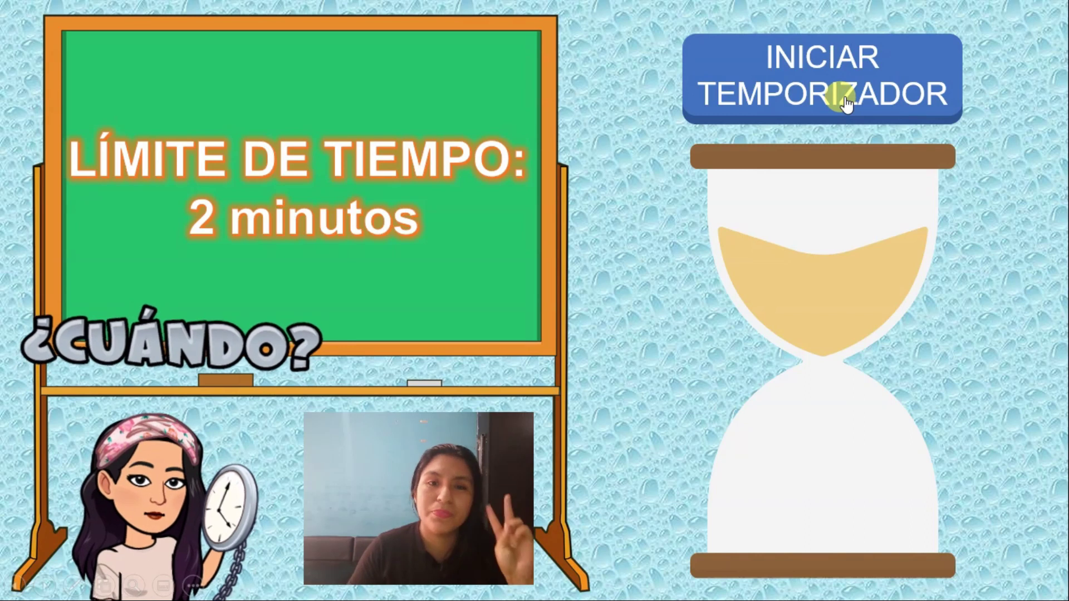
click(846, 104)
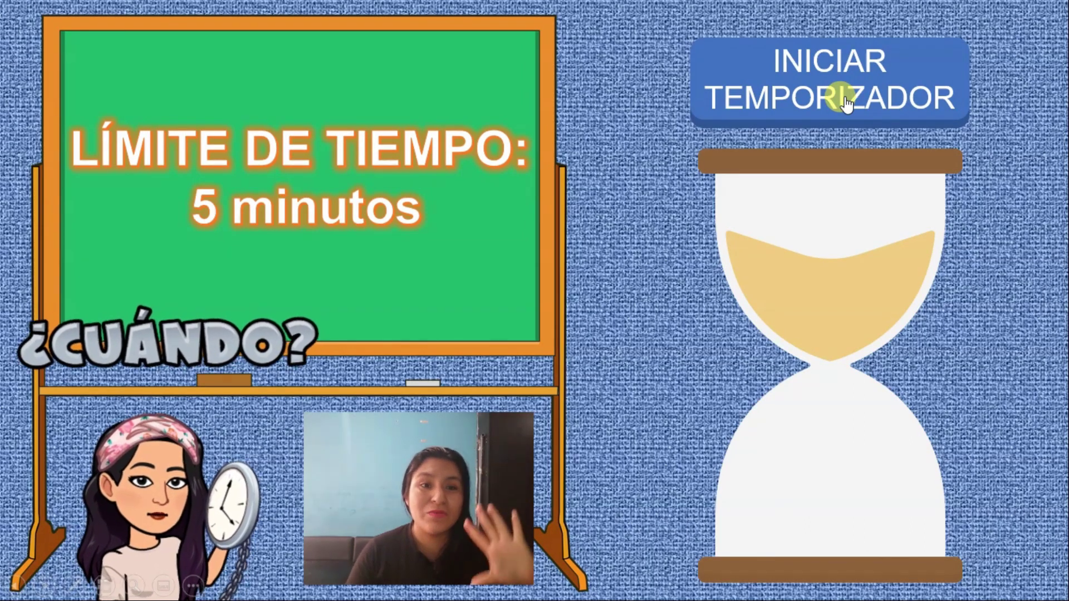
click(846, 103)
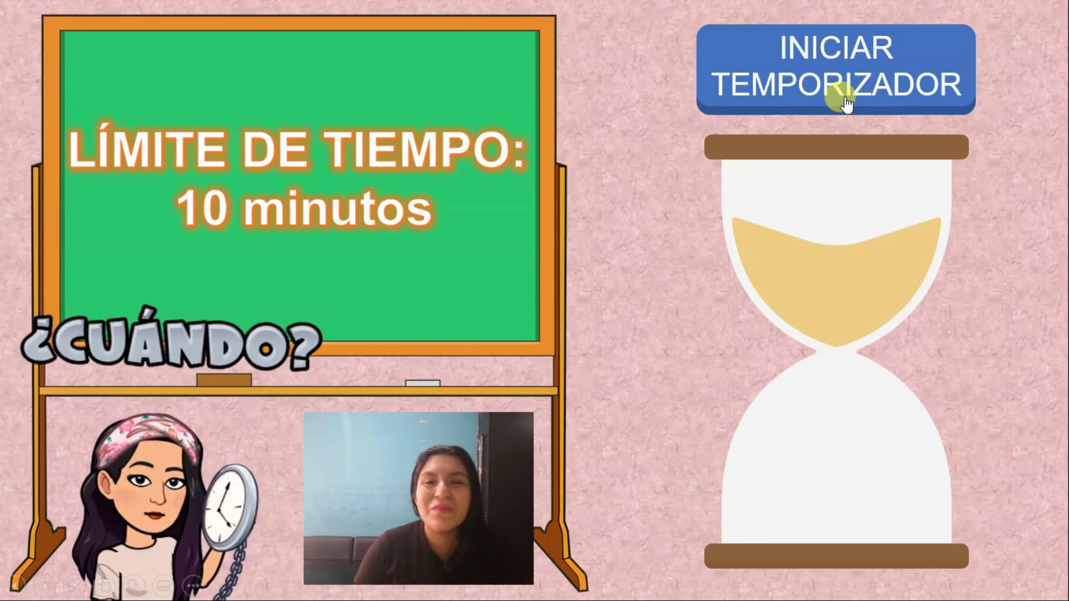
click(845, 104)
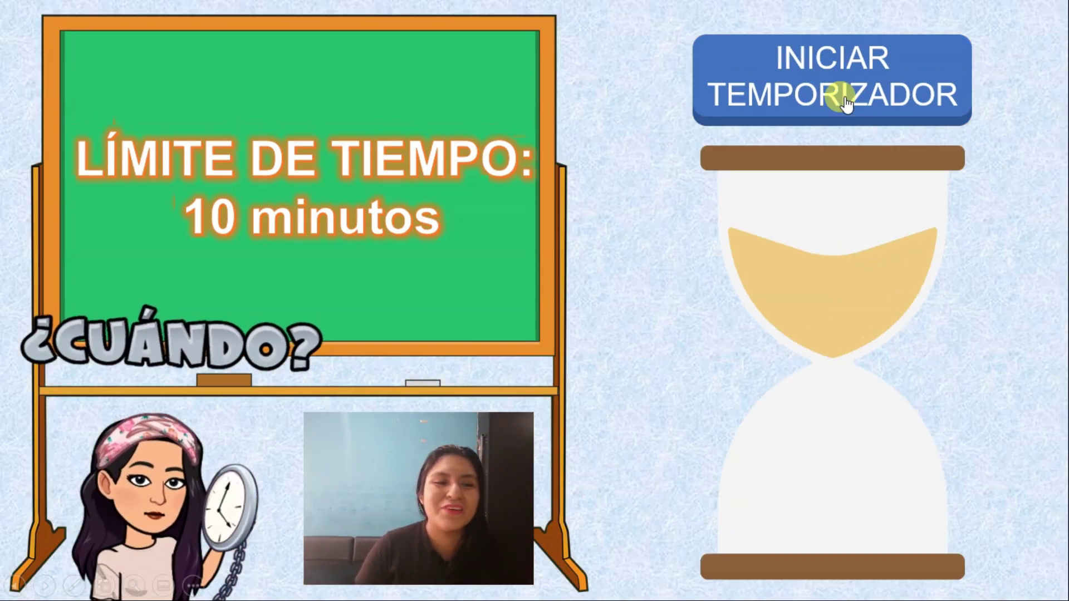
click(845, 103)
click(845, 104)
click(845, 96)
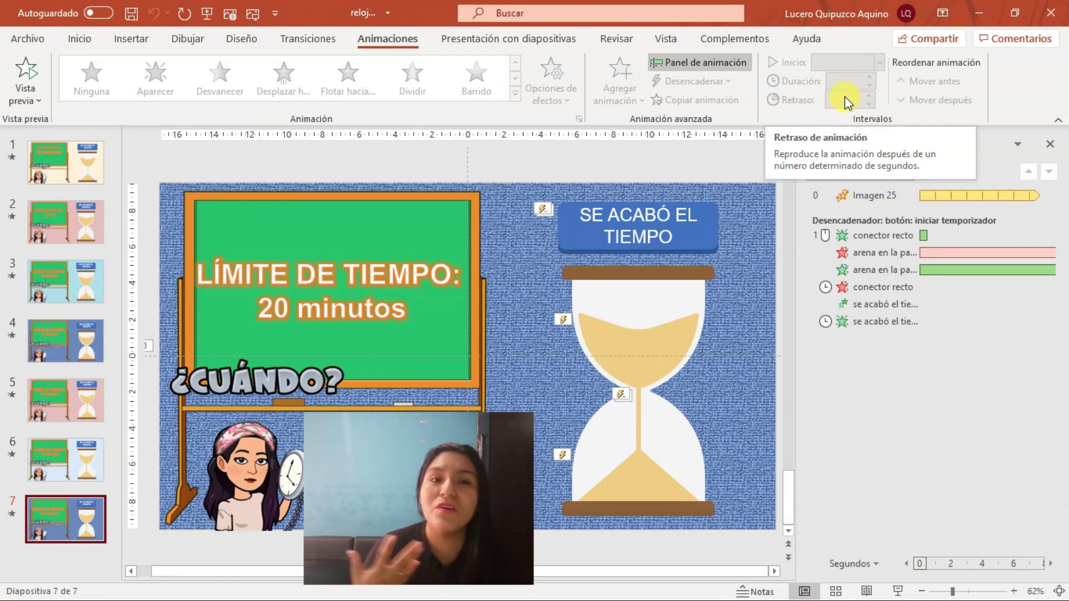
- Select slide 2 (1 minuto) and inspect its conector recto triggered animation
click(75, 159)
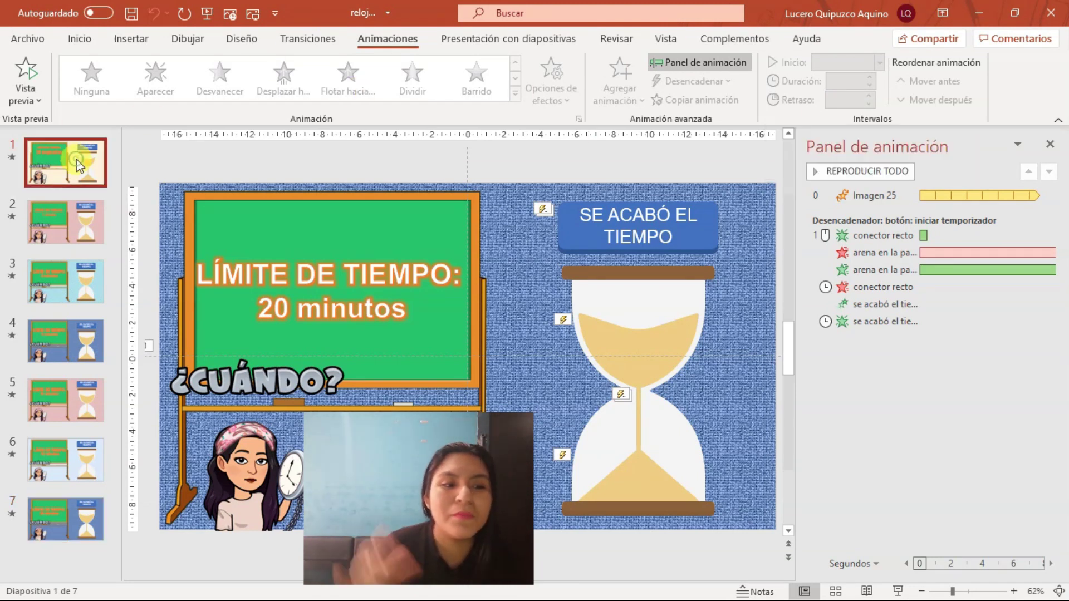
click(76, 209)
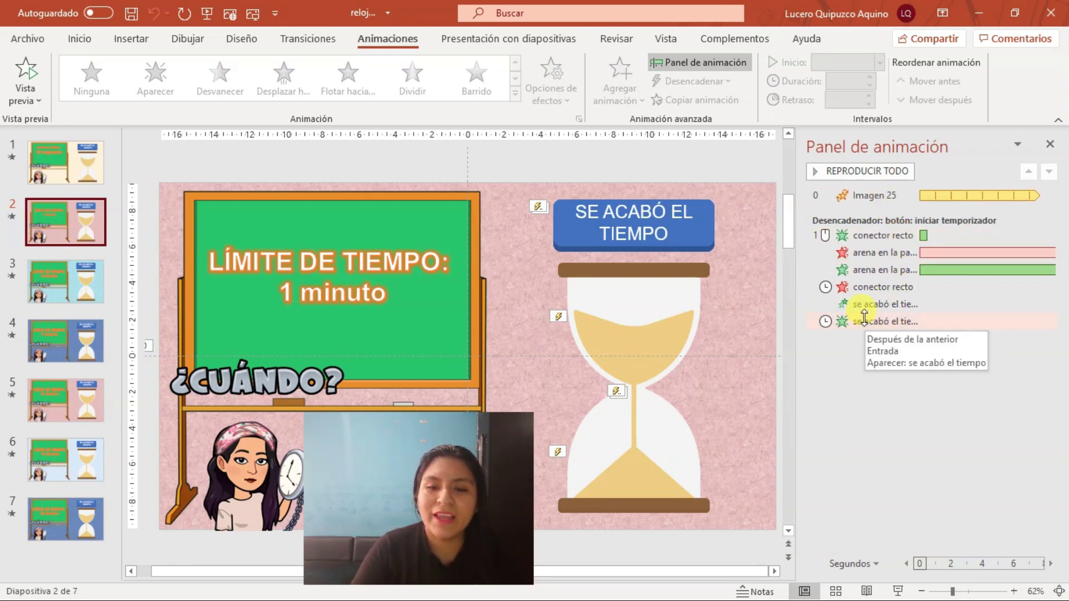
click(867, 236)
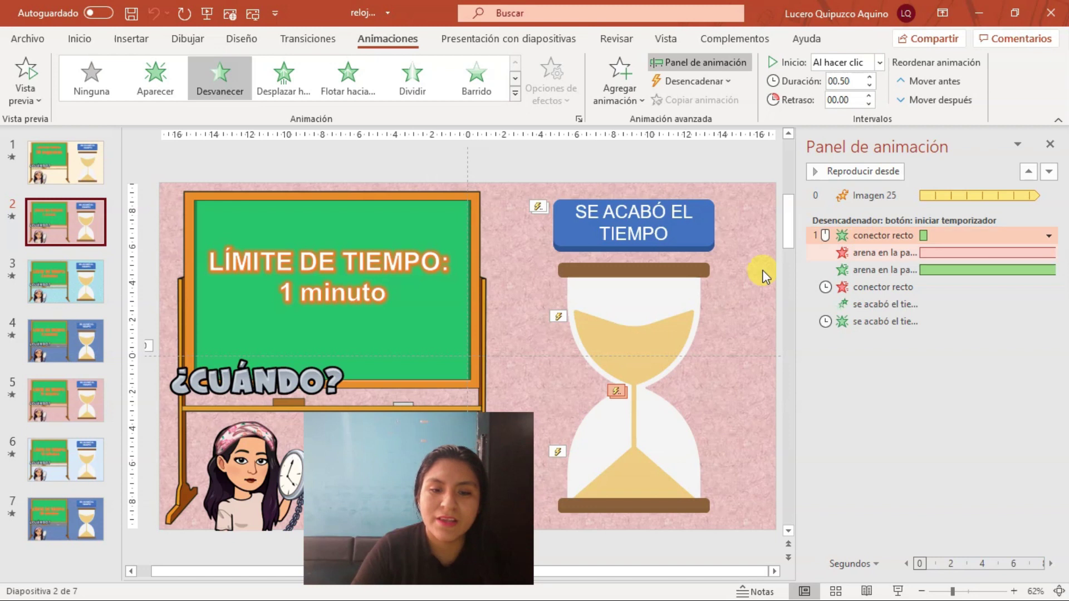
click(88, 41)
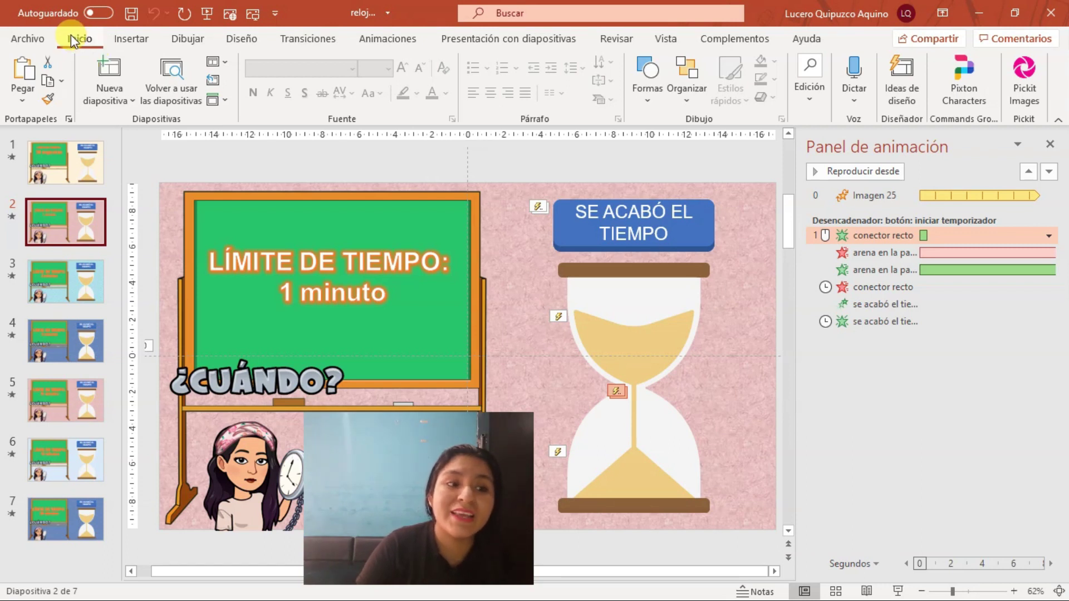
- Open the Selection Pane from Inicio > Edición > Seleccionar
click(812, 96)
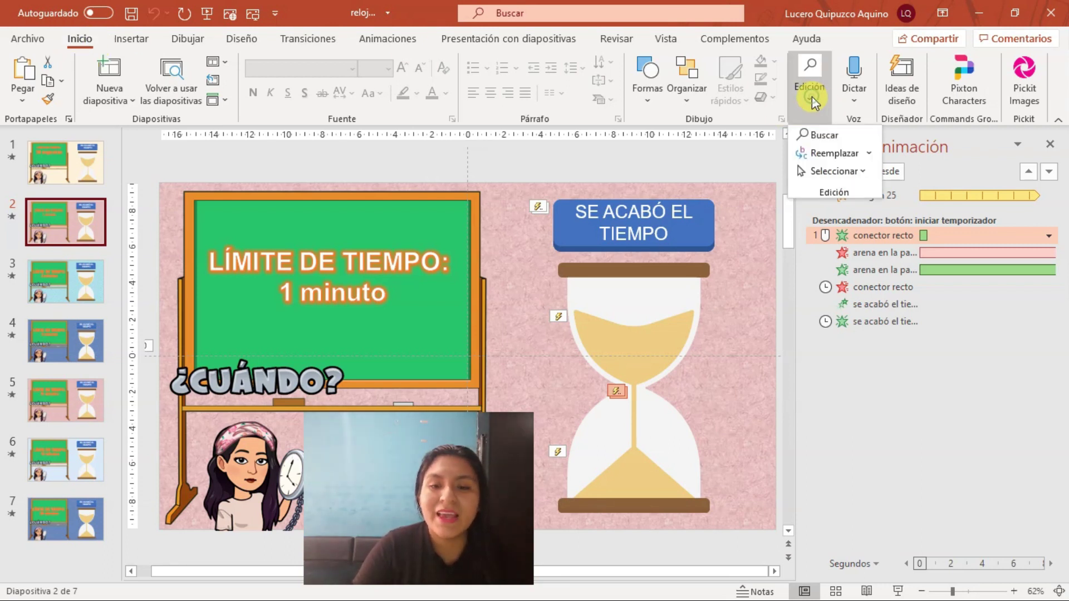
click(831, 167)
click(847, 235)
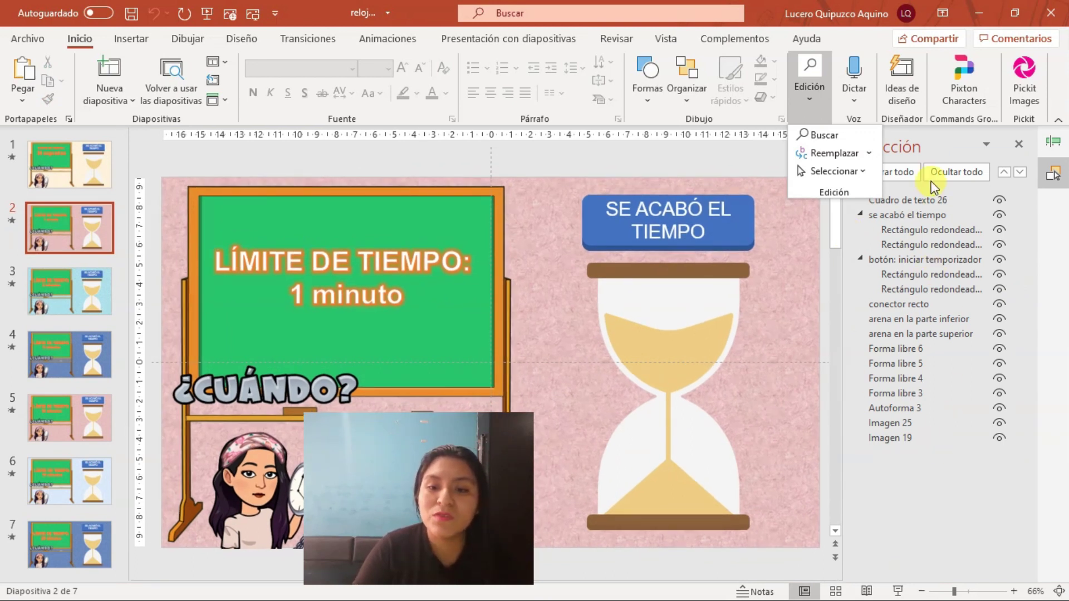
- Select the time-limit text box, the 'se acabó el tiempo' group and its inner shapes
click(919, 202)
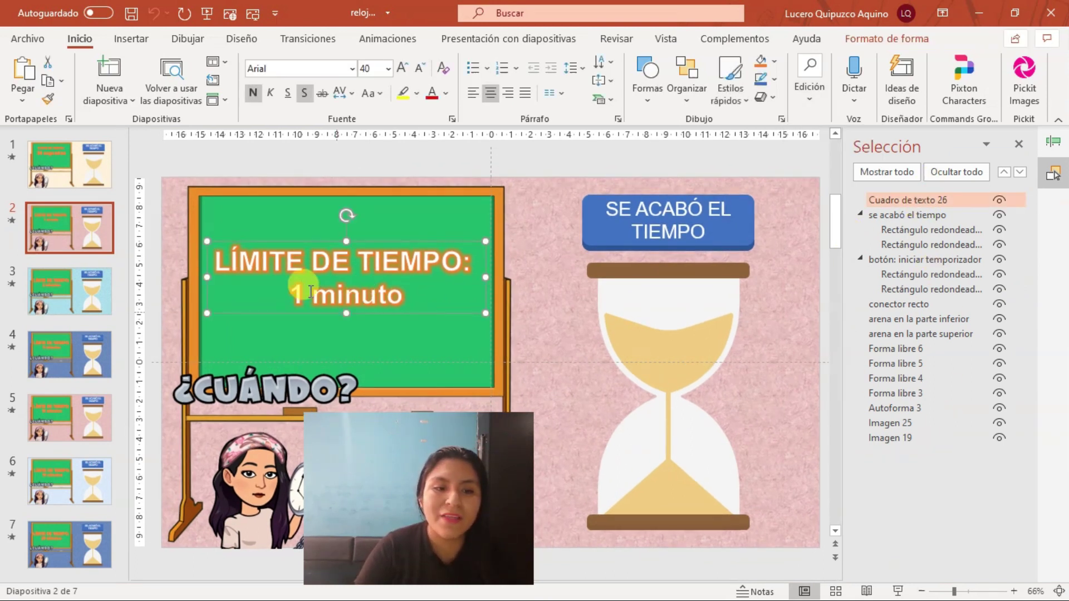
click(900, 216)
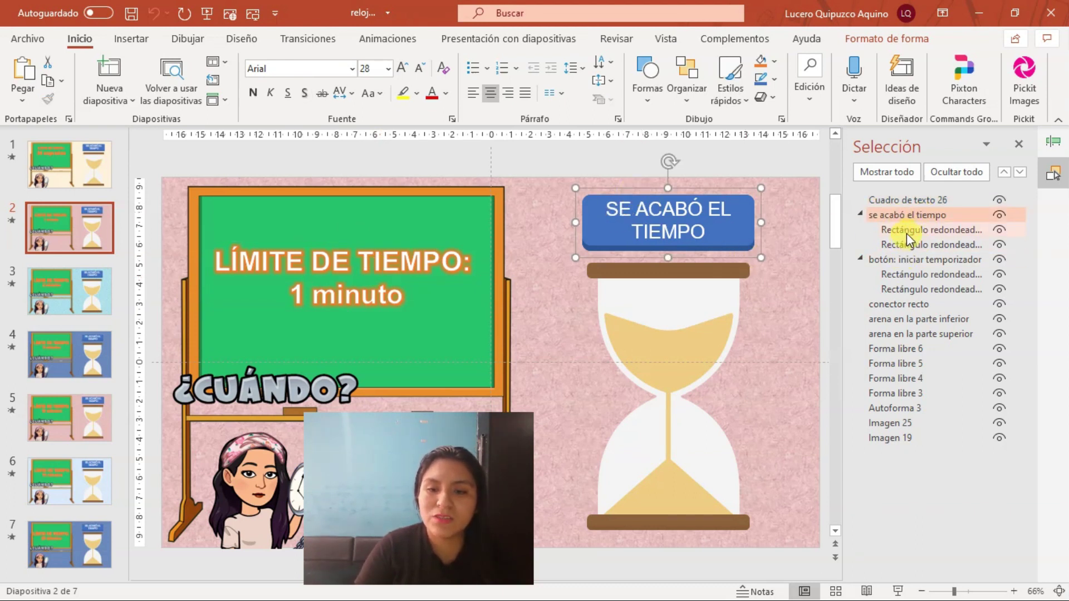
click(911, 231)
click(919, 246)
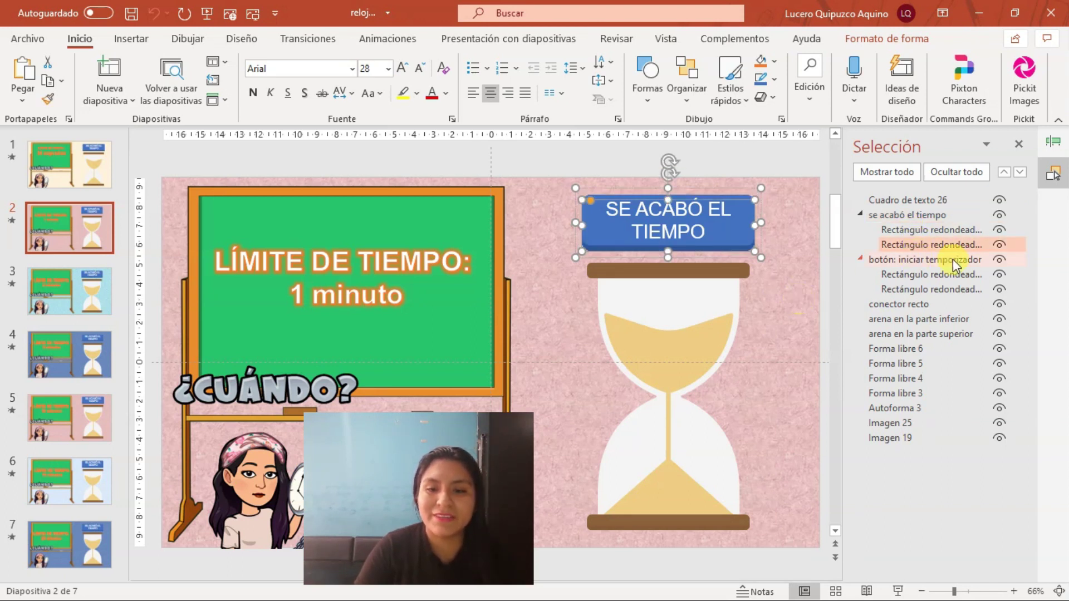
key(Escape)
- Drag the 'botón: iniciar temporizador' group out to reveal it, undo, then select its inner shapes
click(914, 260)
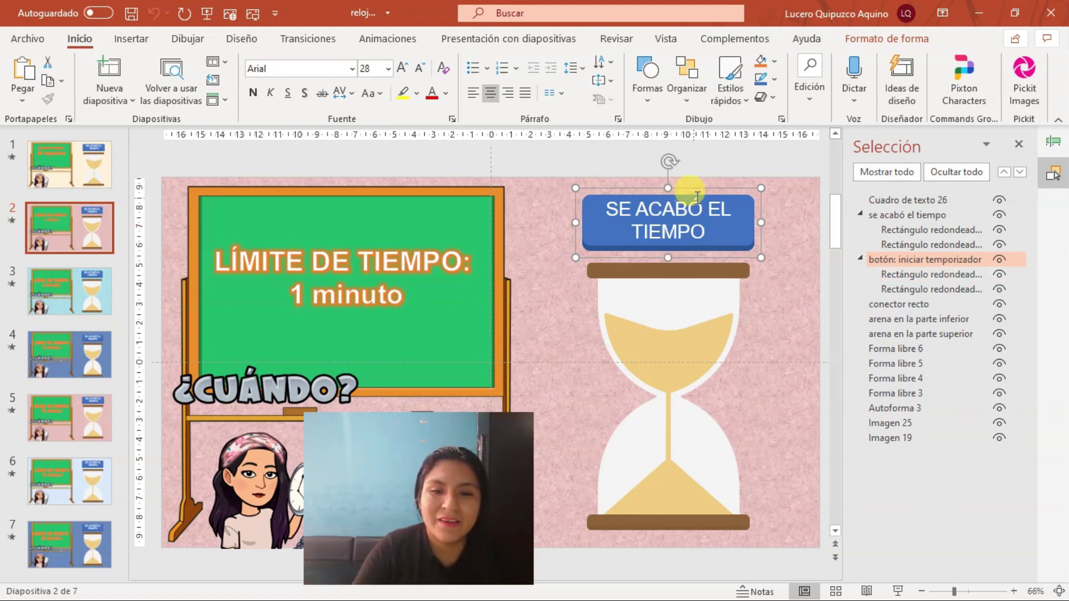
mouse_move(705, 192)
mouse_down()
mouse_move(480, 198)
mouse_move(537, 187)
mouse_up()
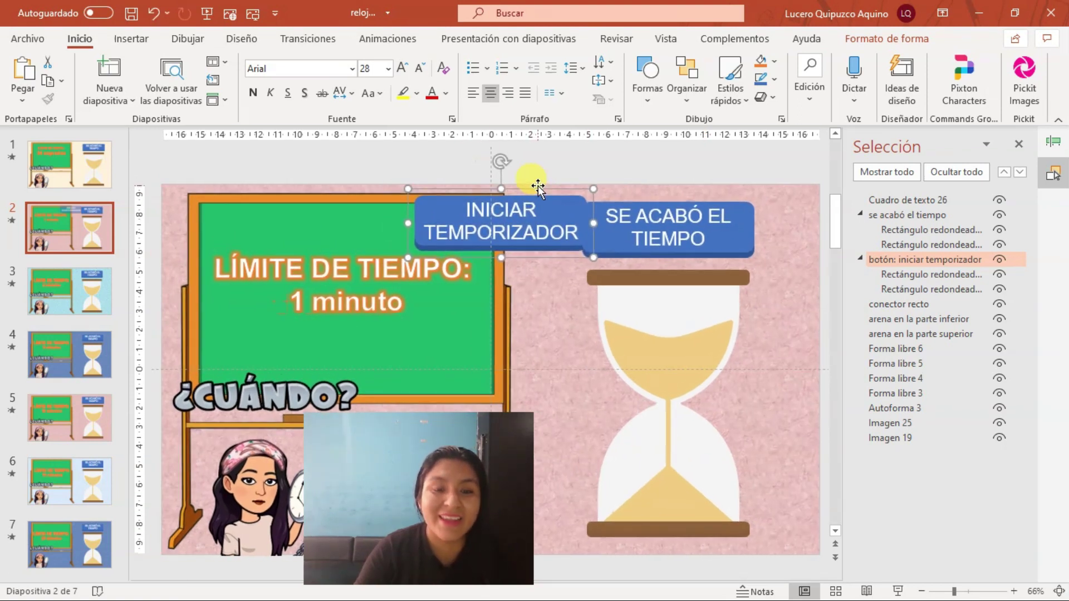
key(ctrl+z)
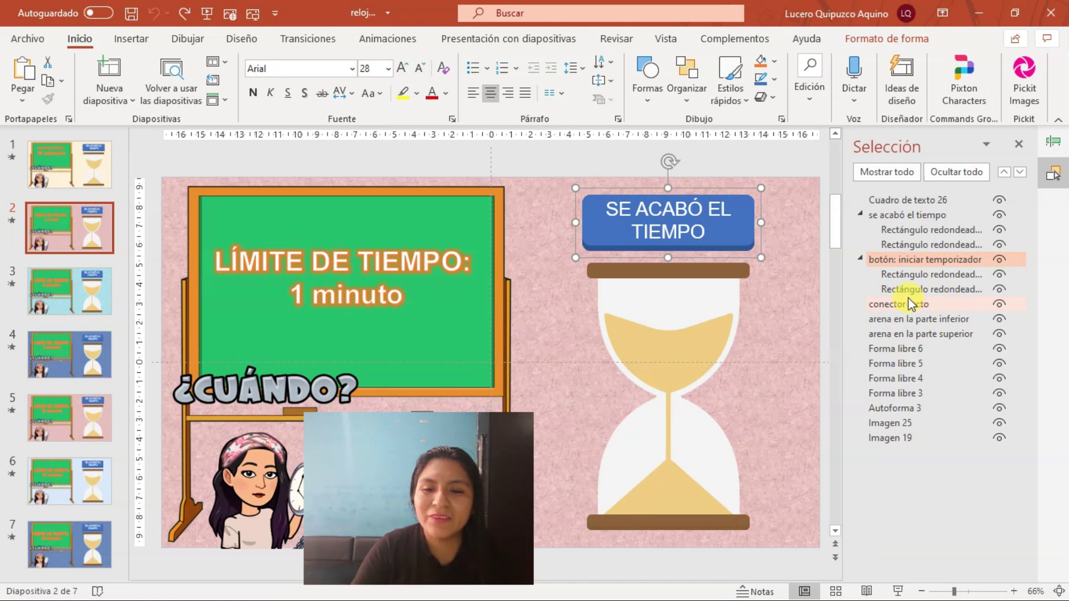
click(908, 275)
click(918, 288)
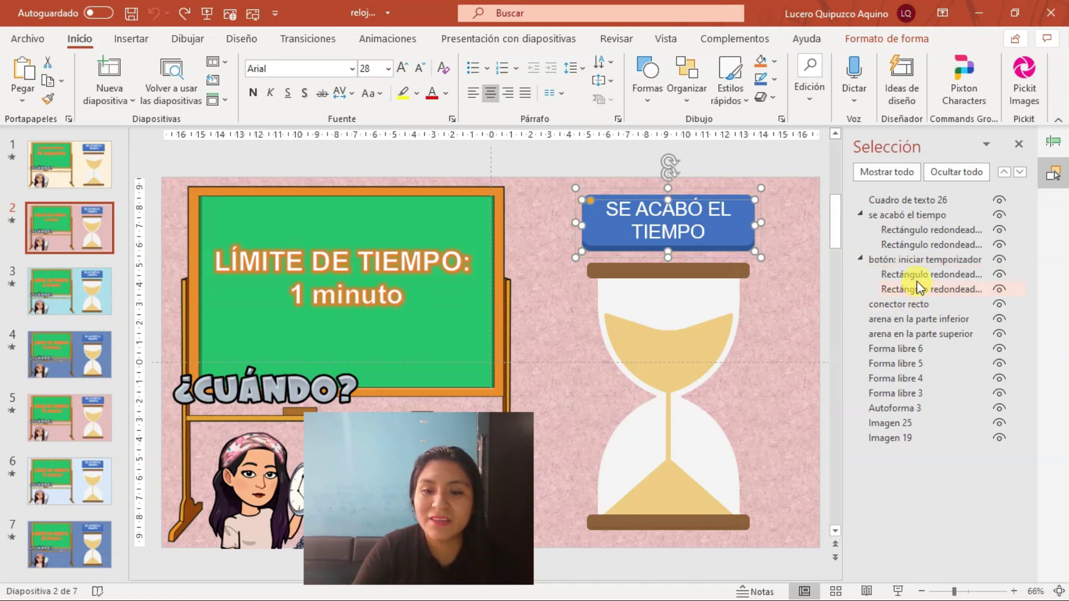
click(900, 305)
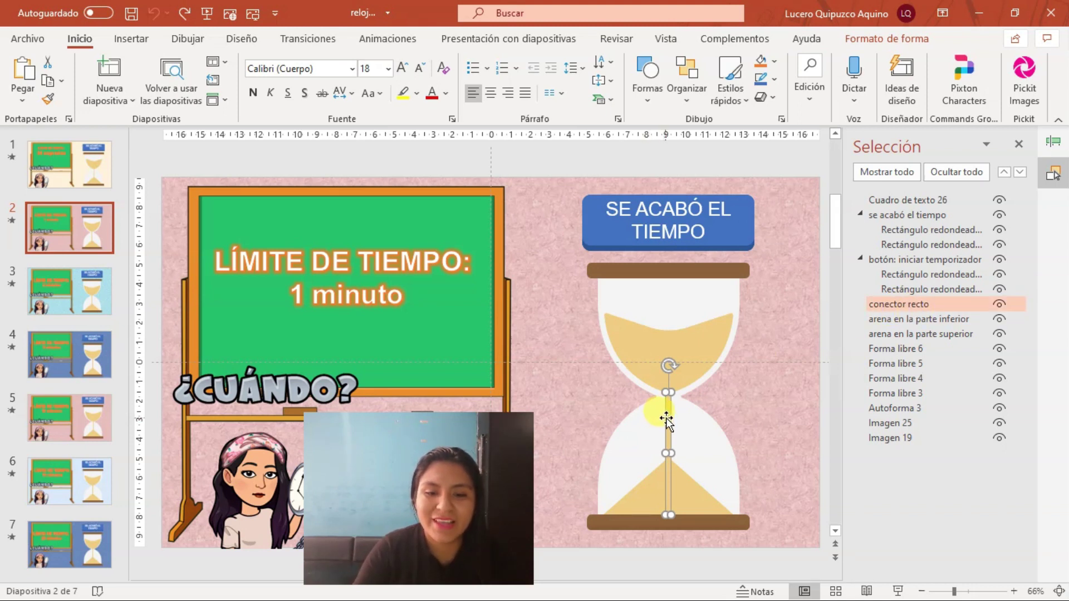
mouse_move(667, 416)
mouse_down()
mouse_move(573, 394)
mouse_move(670, 402)
mouse_up()
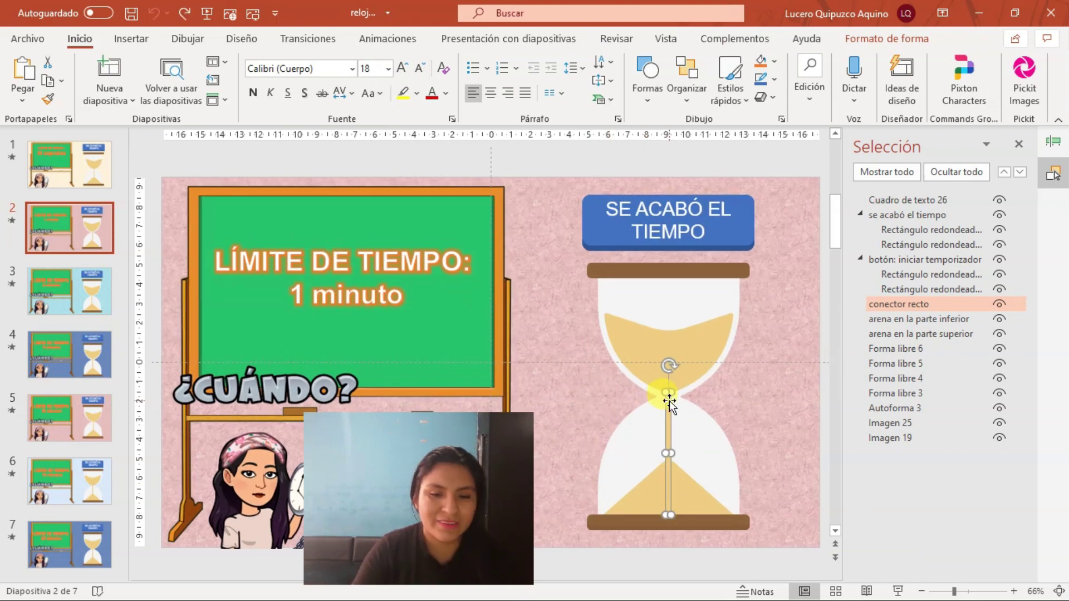
click(926, 319)
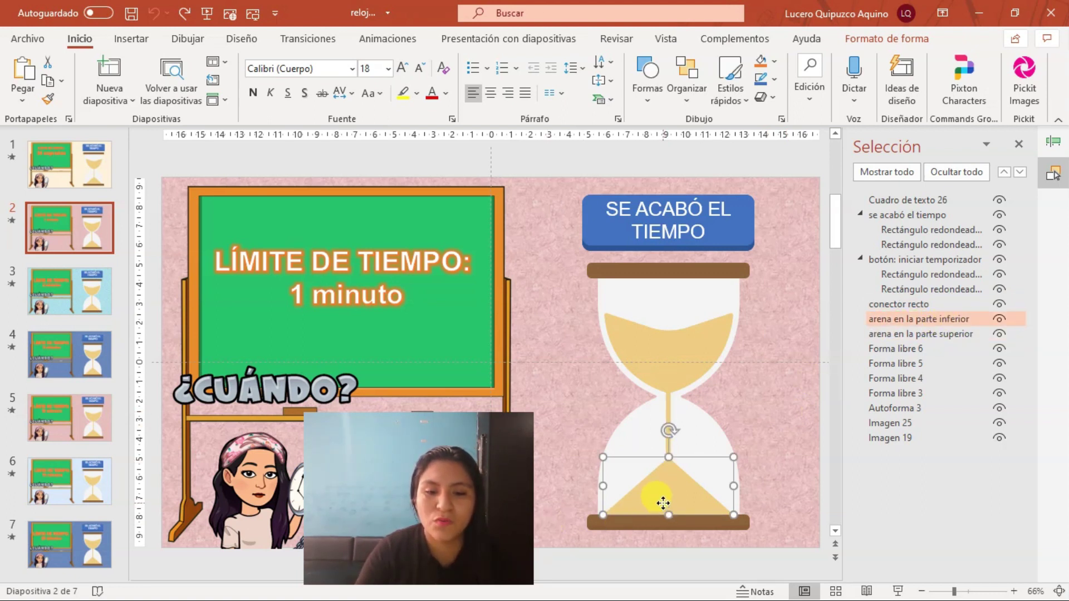
click(953, 335)
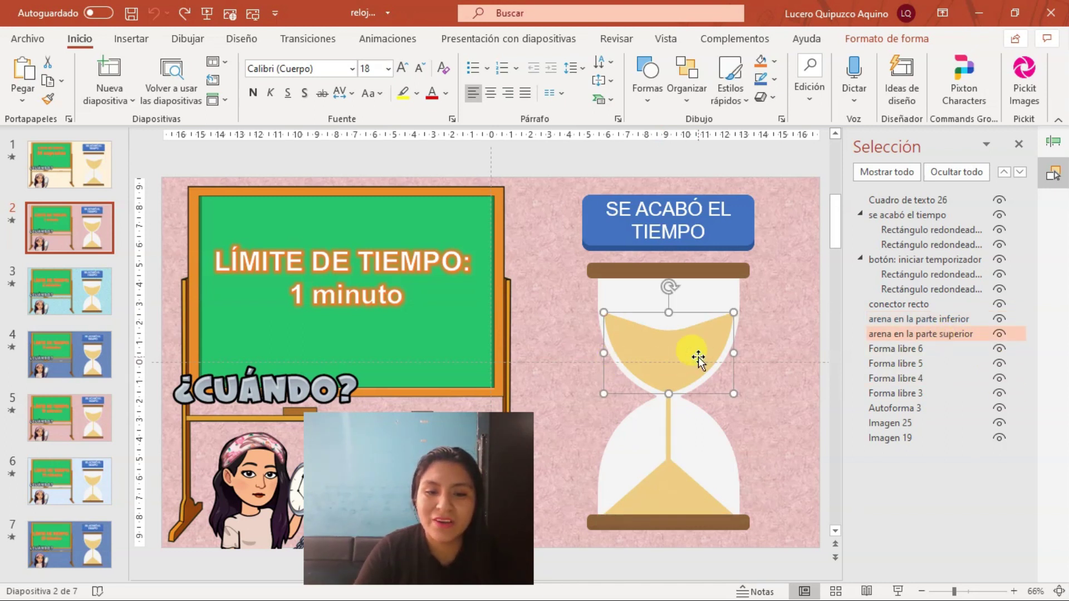
click(129, 39)
click(383, 85)
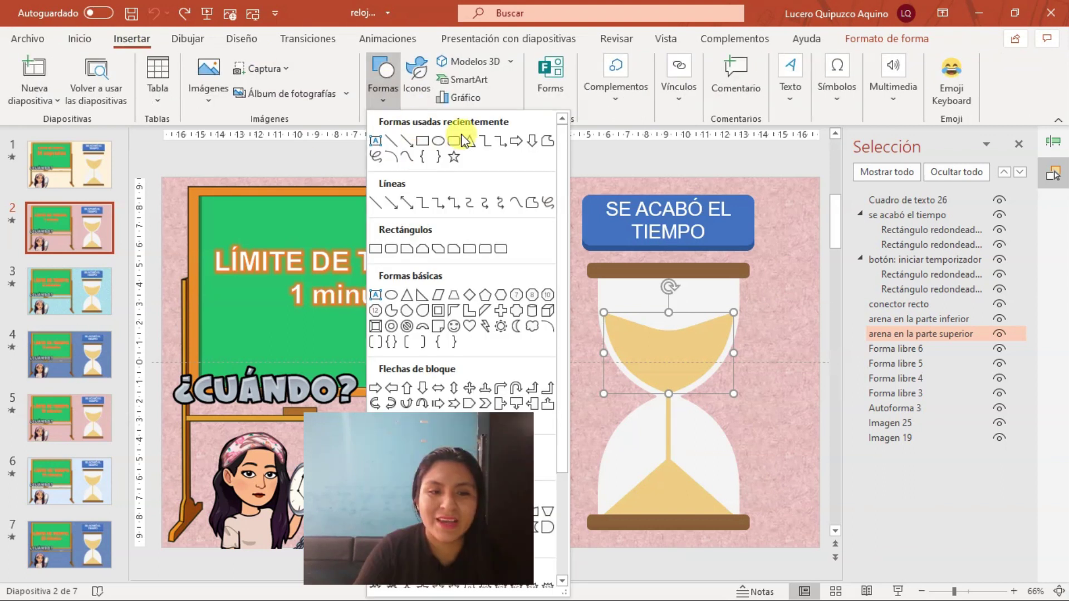
click(793, 419)
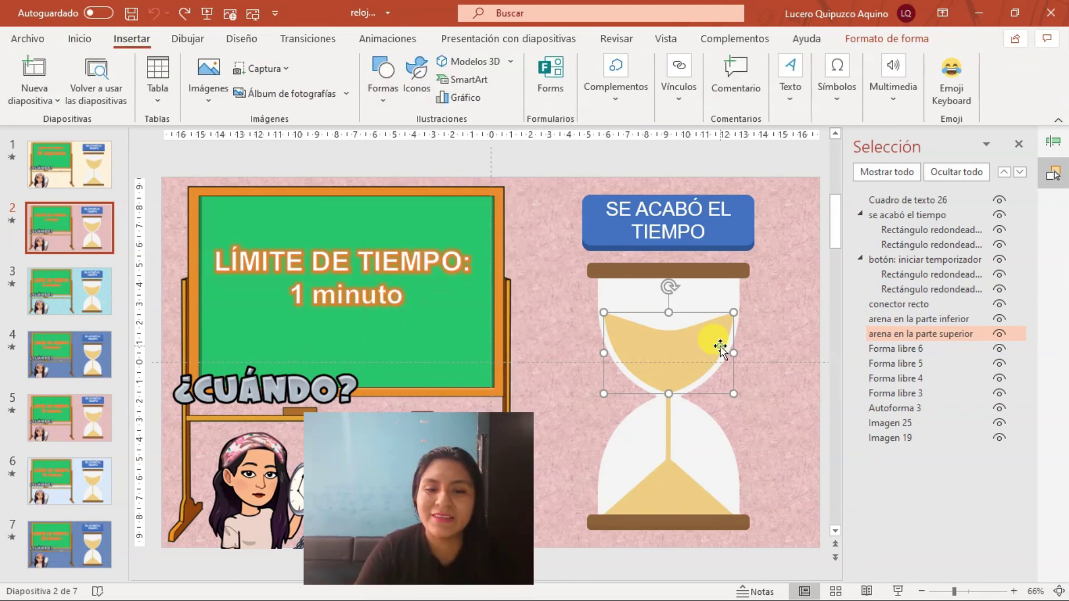
click(894, 350)
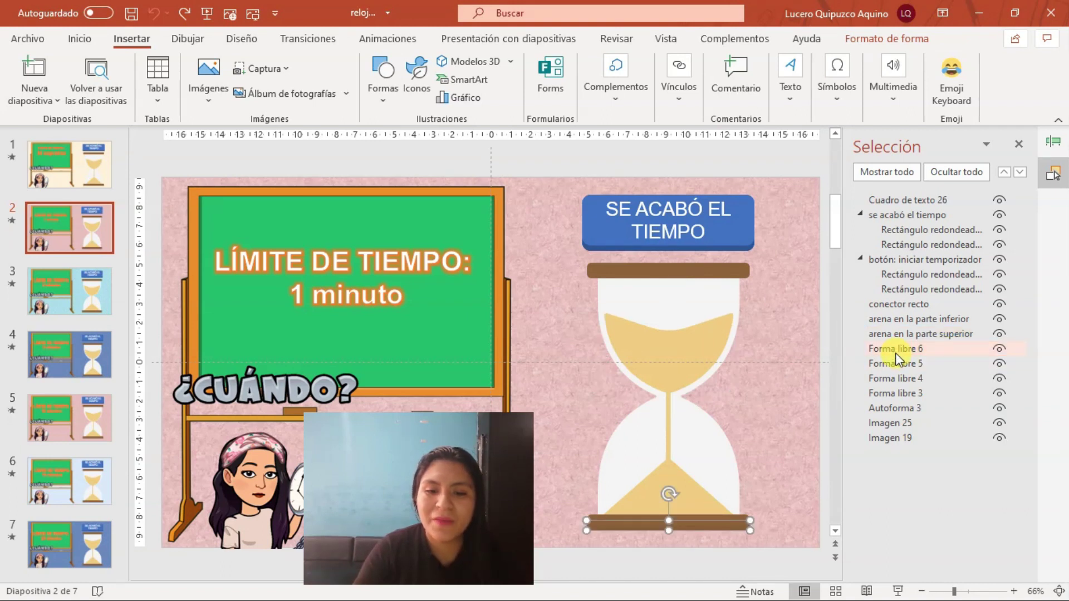
drag(711, 521, 703, 536)
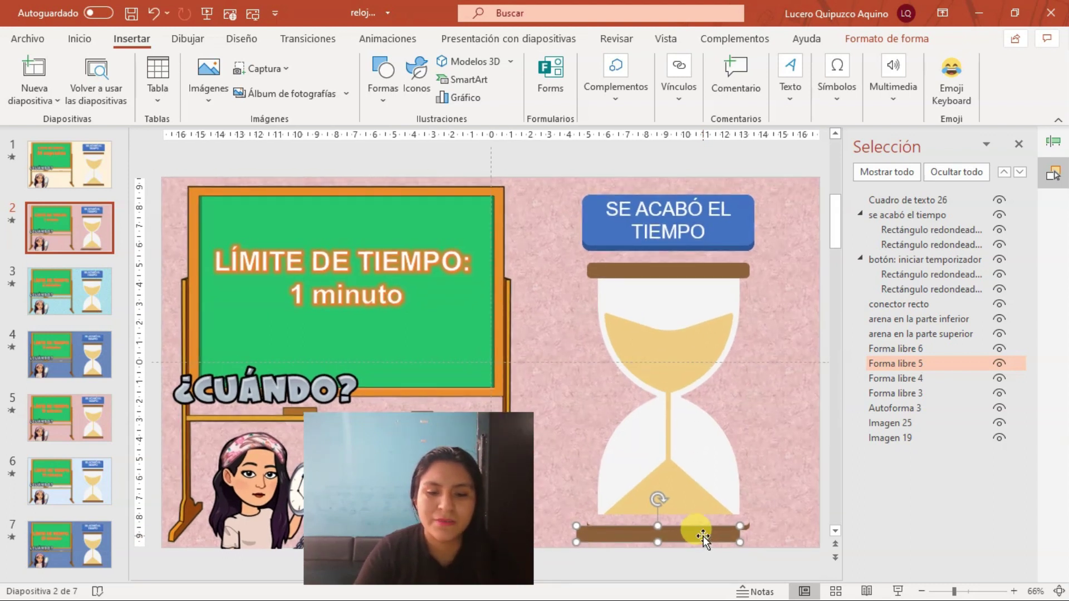
click(751, 496)
key(ctrl+z)
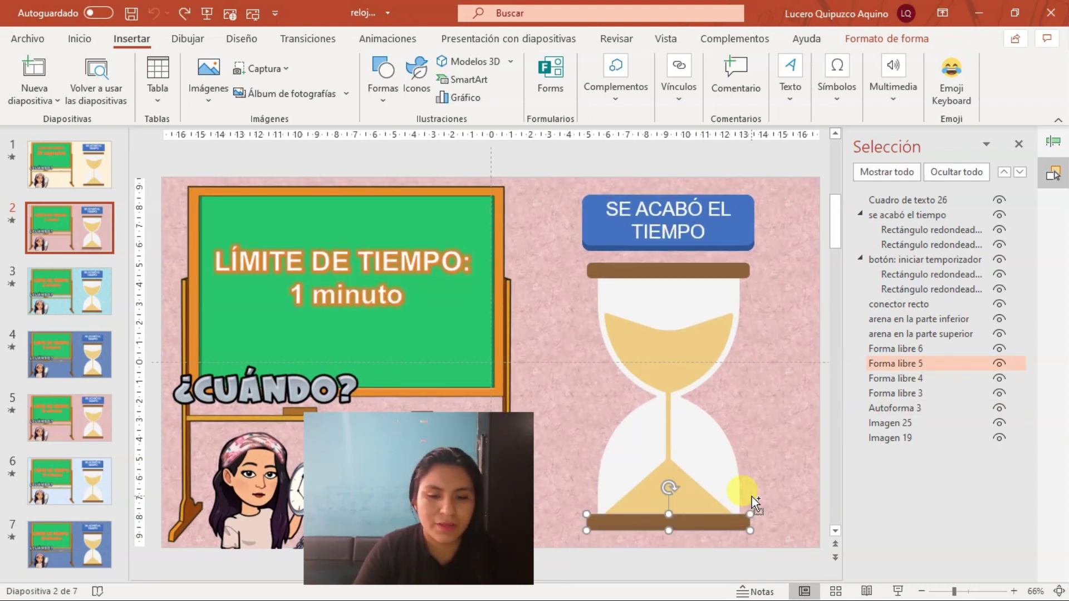
click(901, 380)
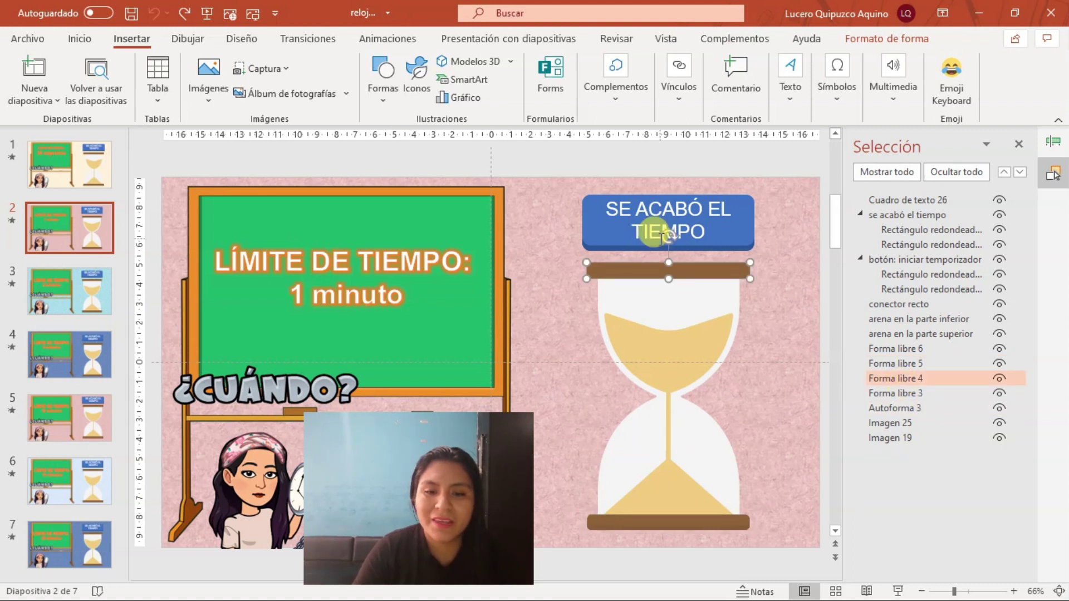
click(908, 394)
click(913, 409)
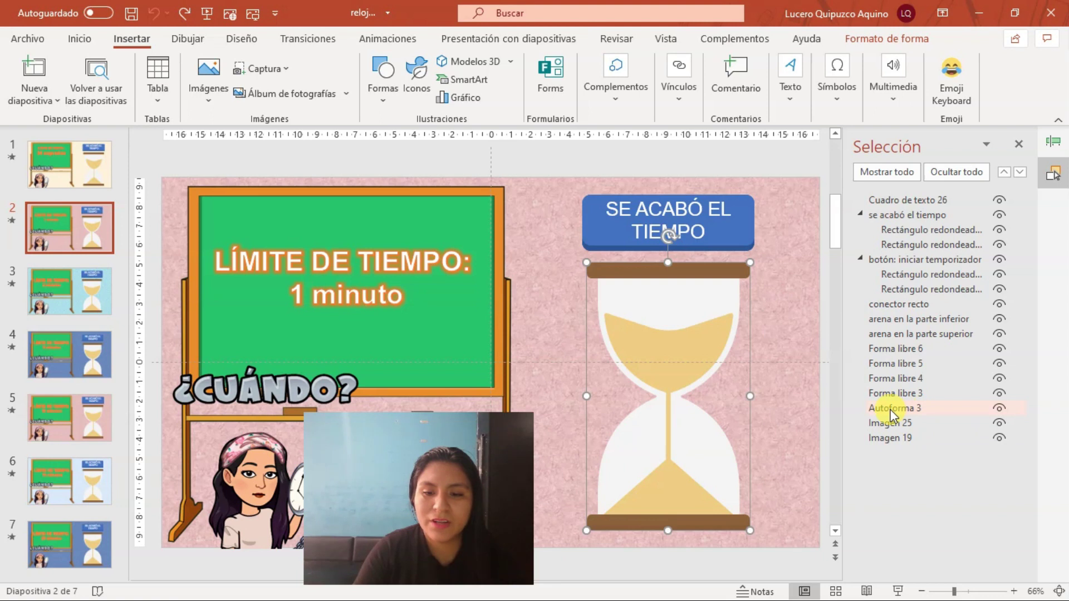
click(662, 299)
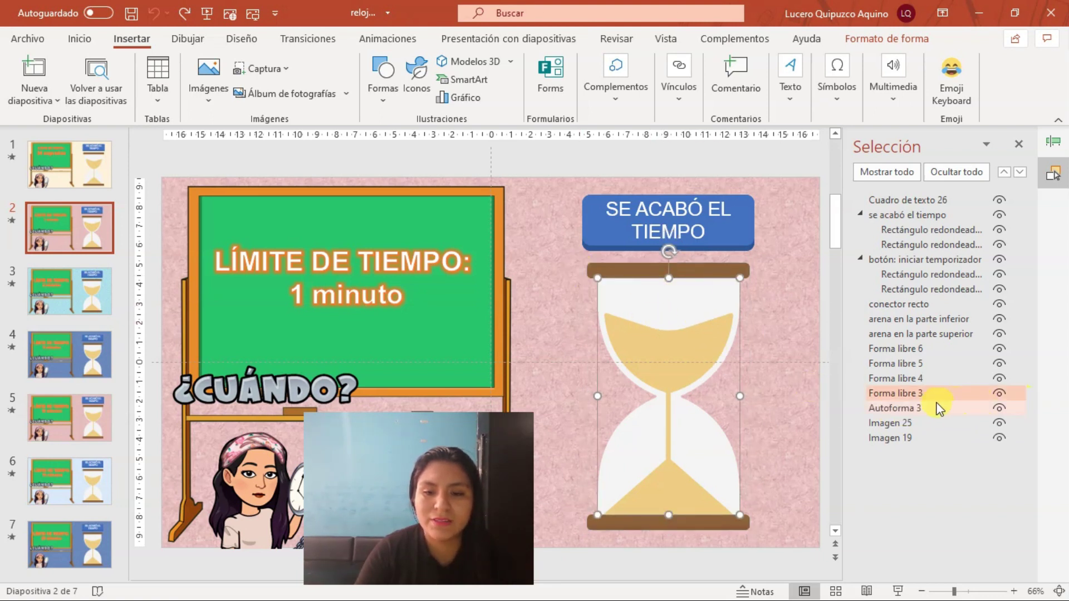
click(901, 410)
click(911, 423)
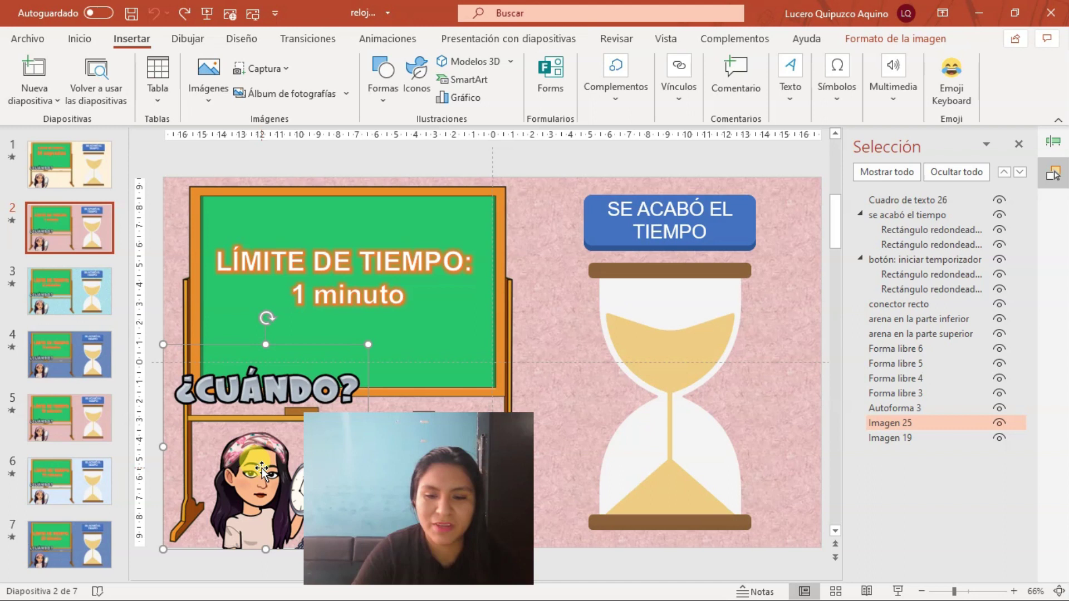
click(902, 440)
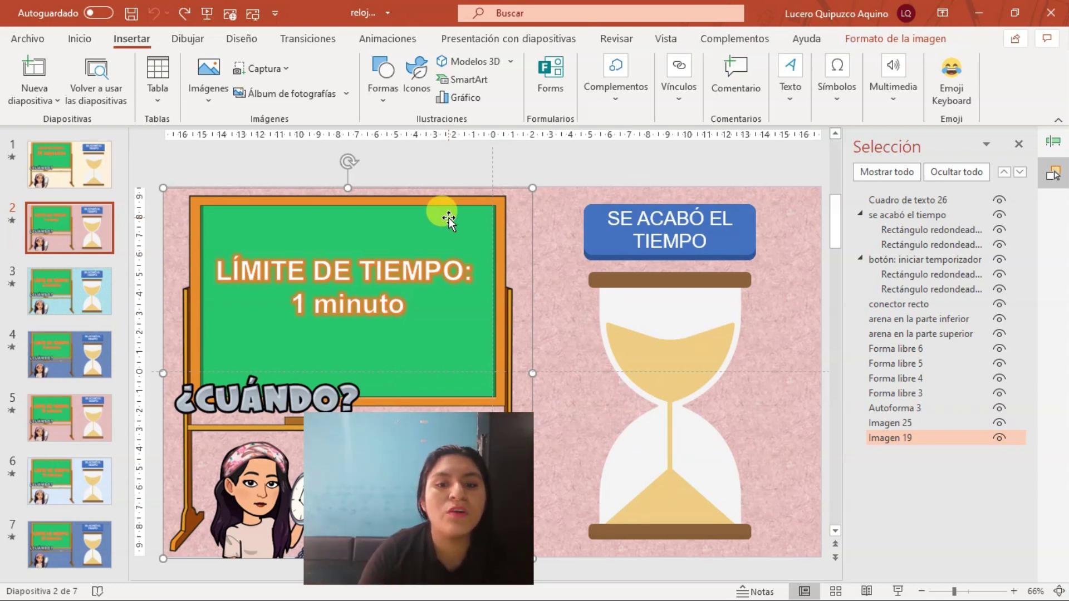
- Show the Animaciones Panel de animación and select the conector recto fade
click(374, 42)
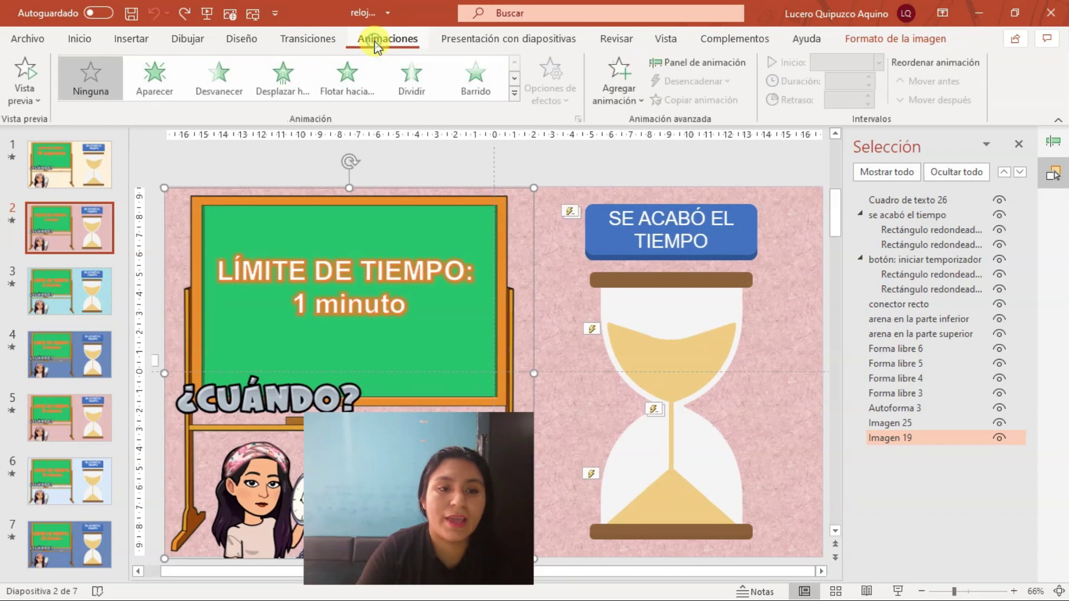
click(700, 64)
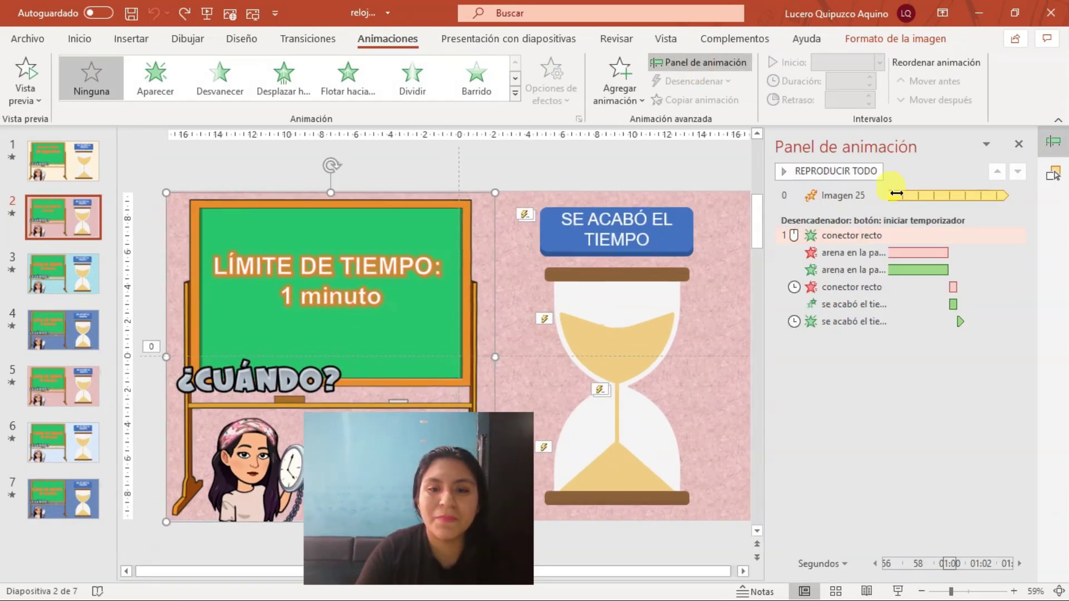
click(851, 236)
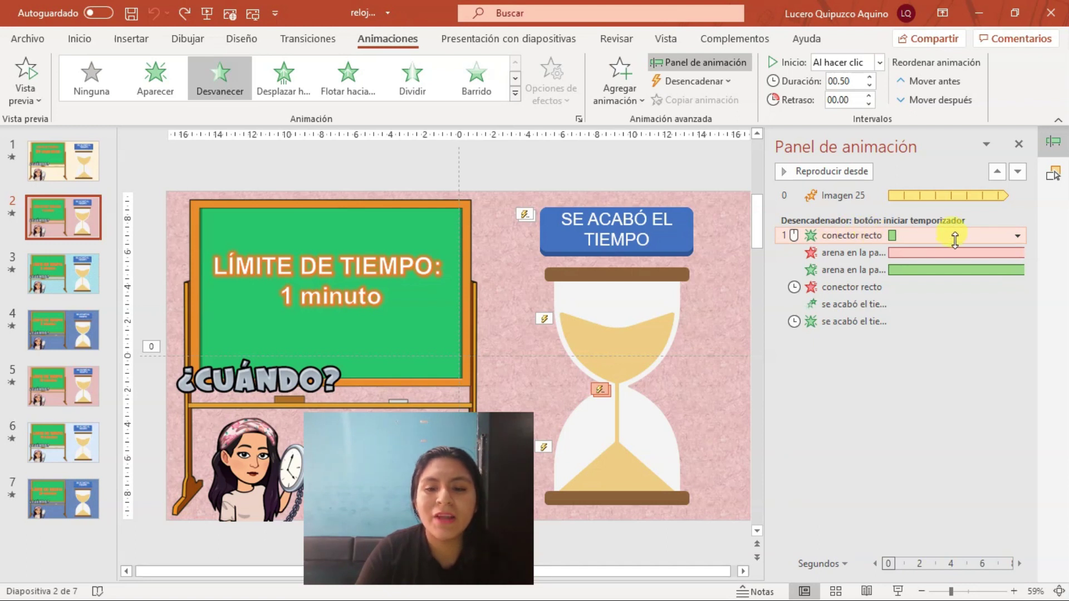
click(1018, 236)
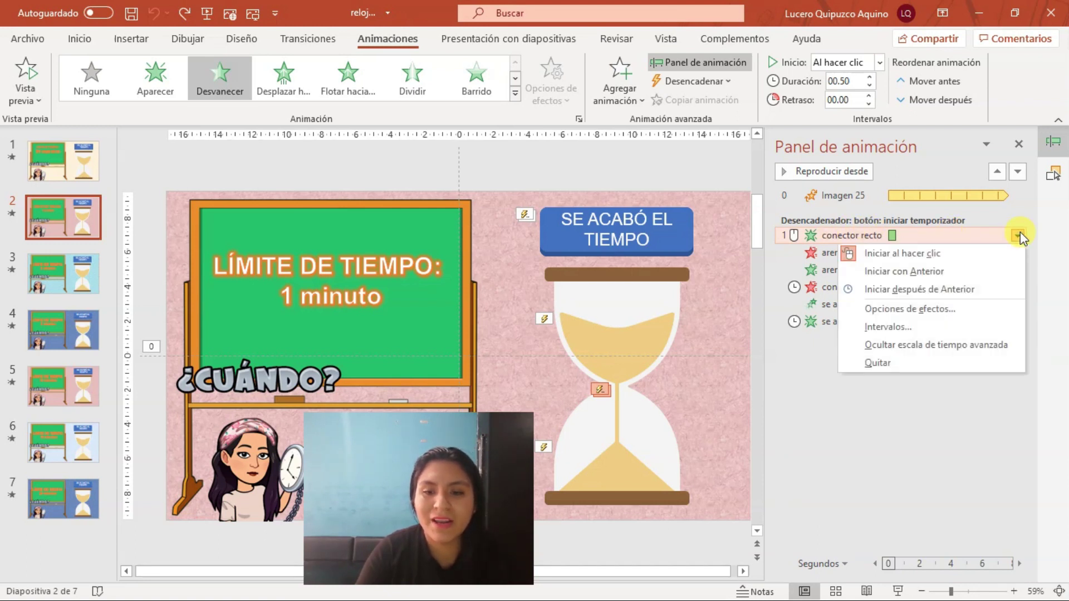
- Review the fade's effect options: triggered by the start button, lasting 0.5 seconds
click(897, 310)
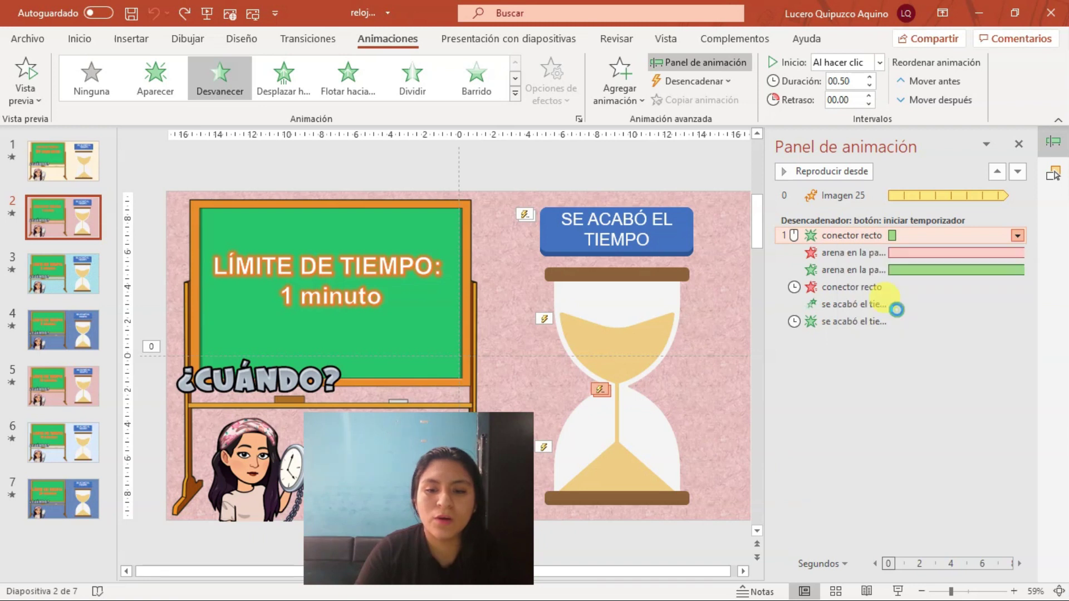
click(374, 211)
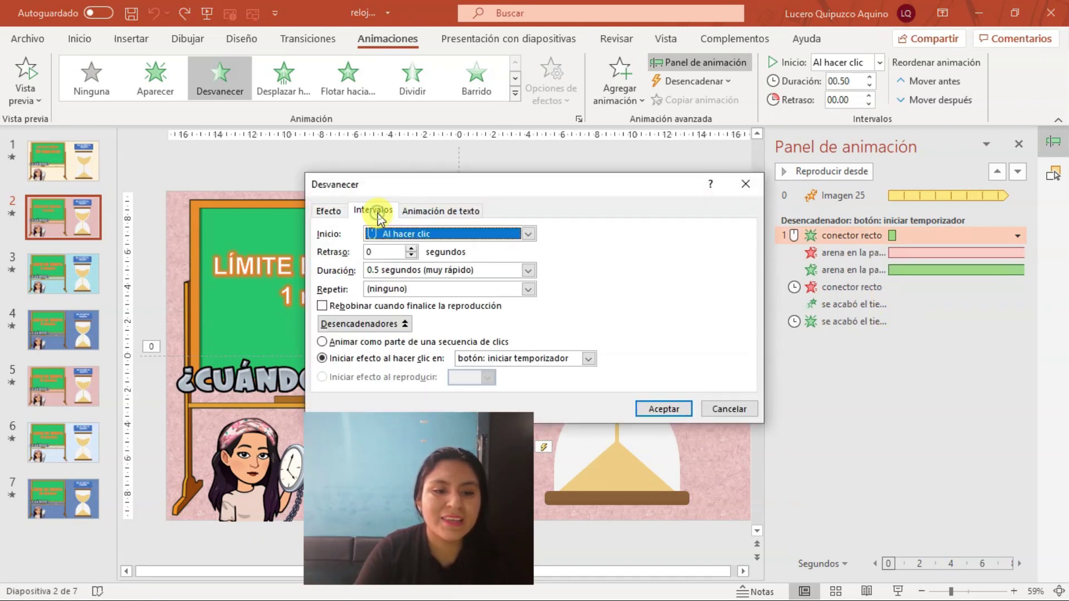
click(432, 213)
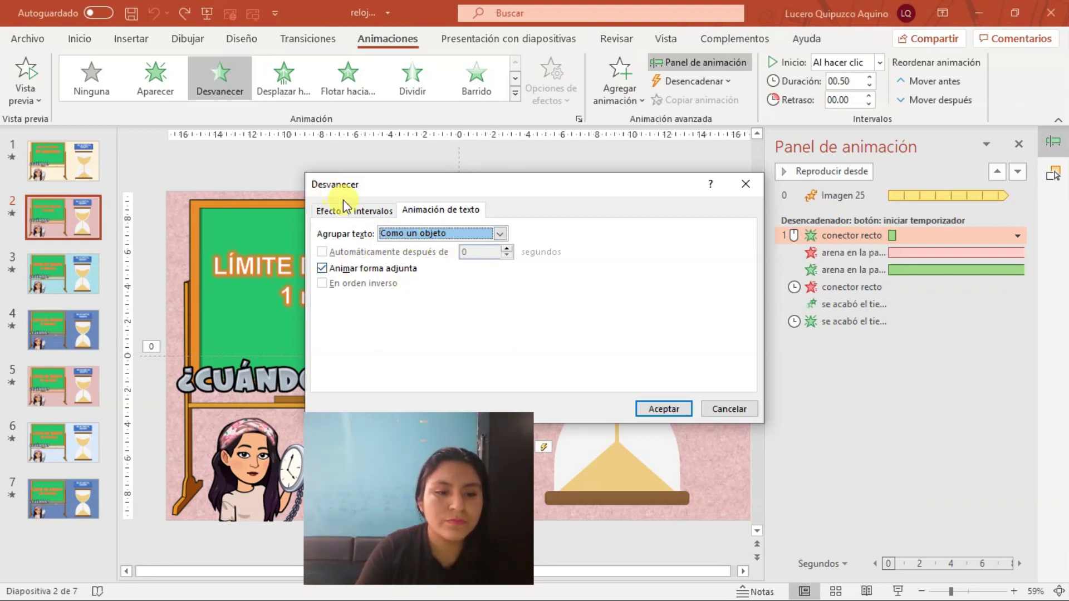
click(333, 210)
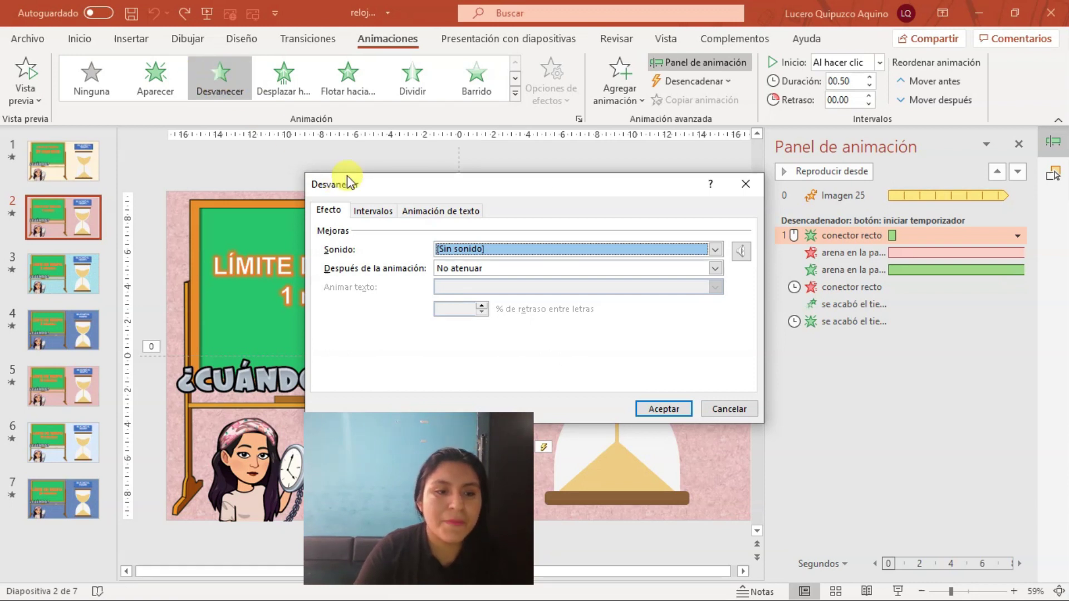
click(380, 213)
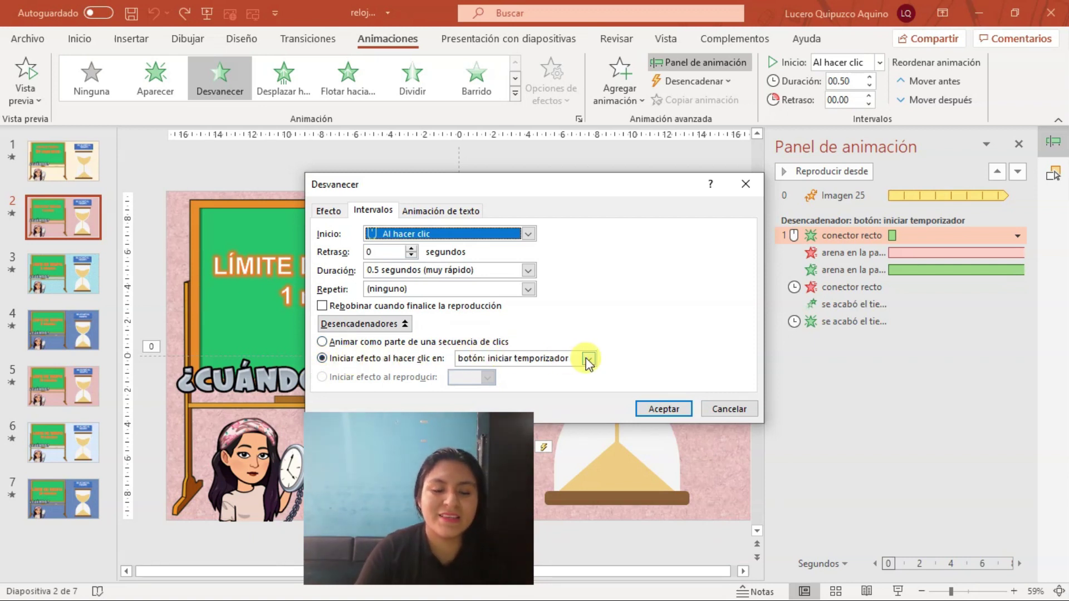
click(670, 407)
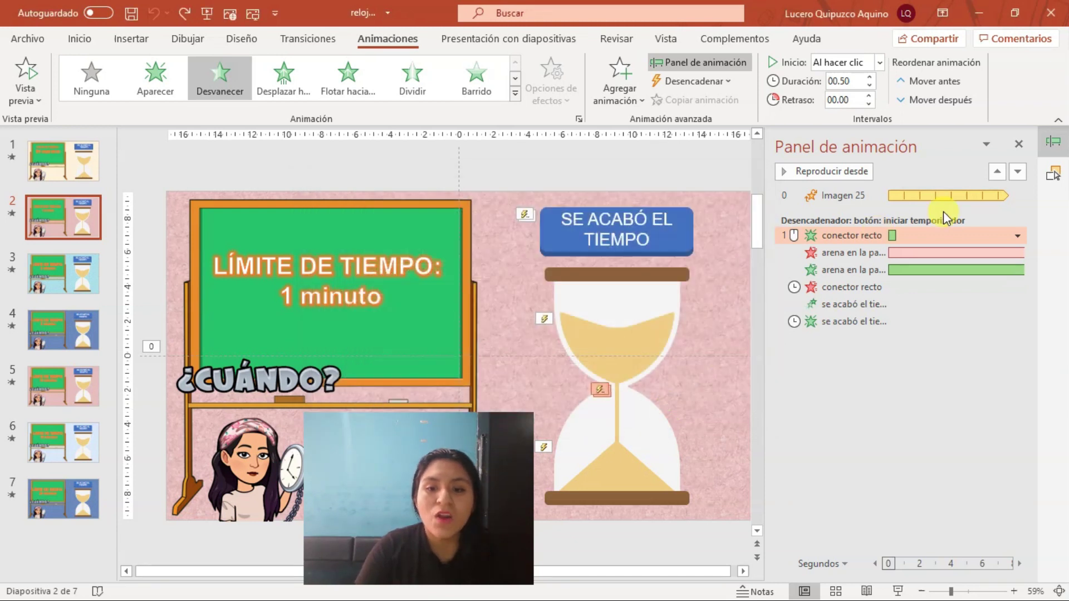
click(848, 253)
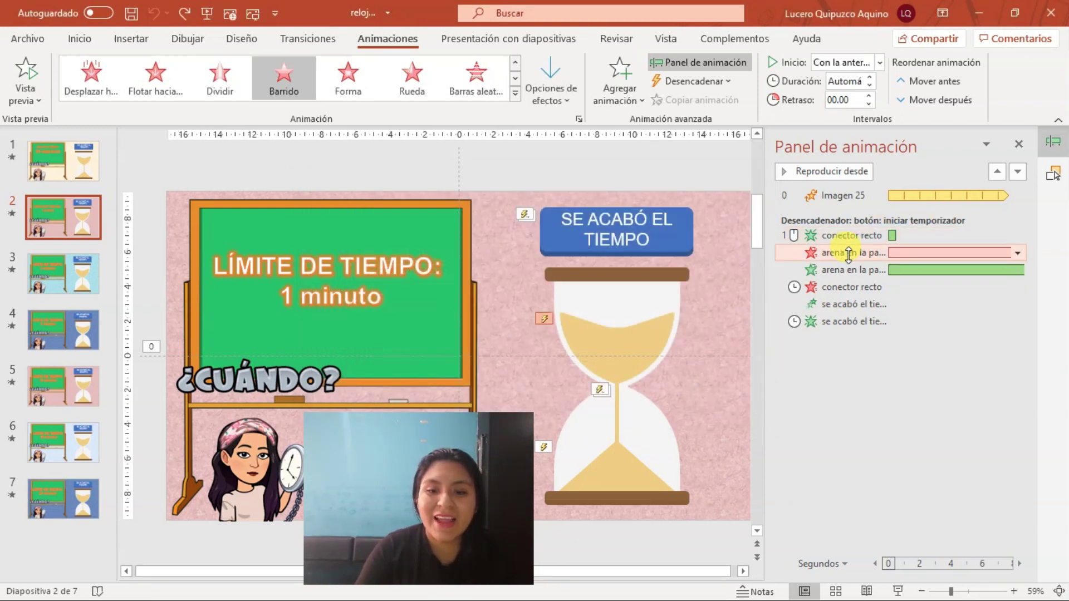
click(629, 345)
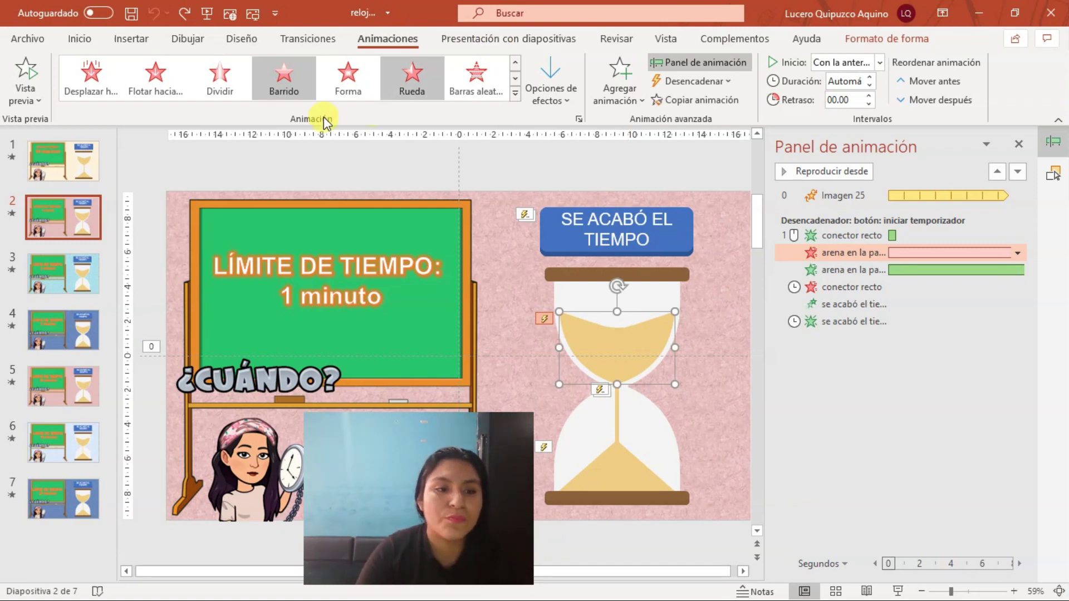
click(285, 88)
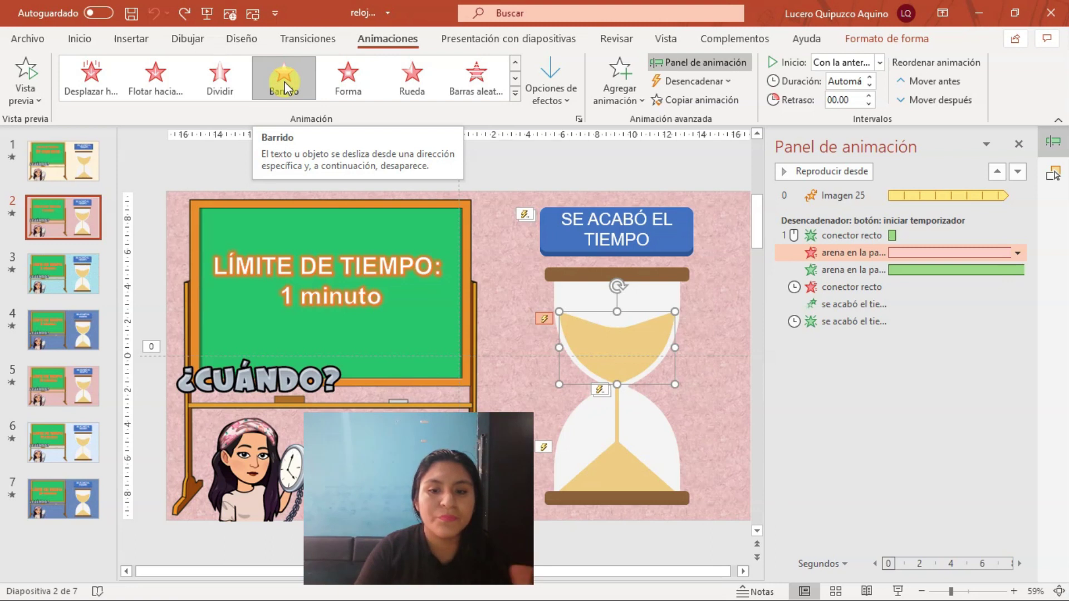
click(863, 270)
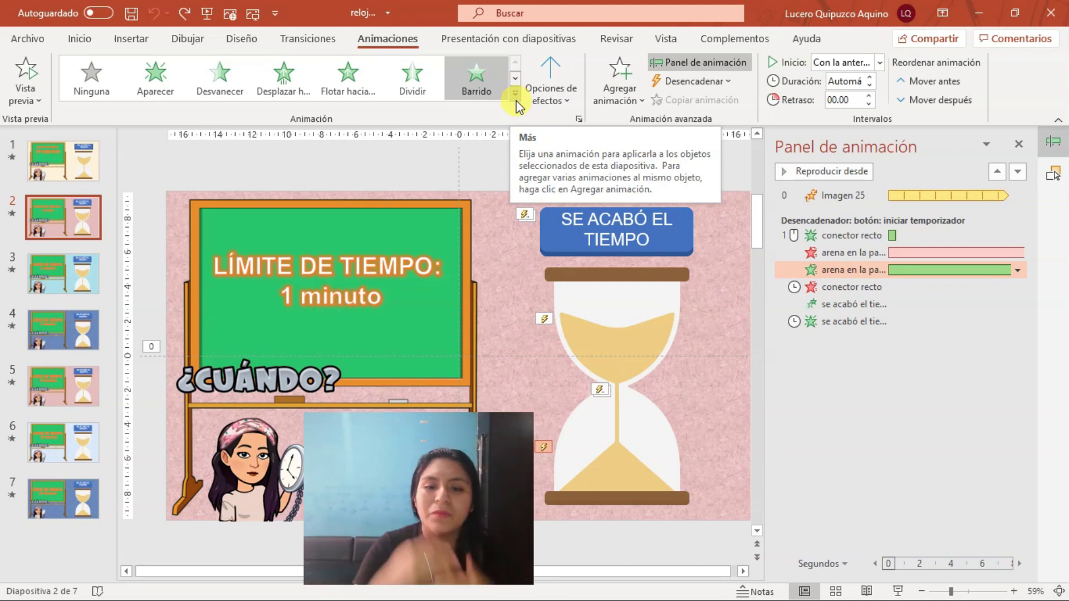
click(864, 288)
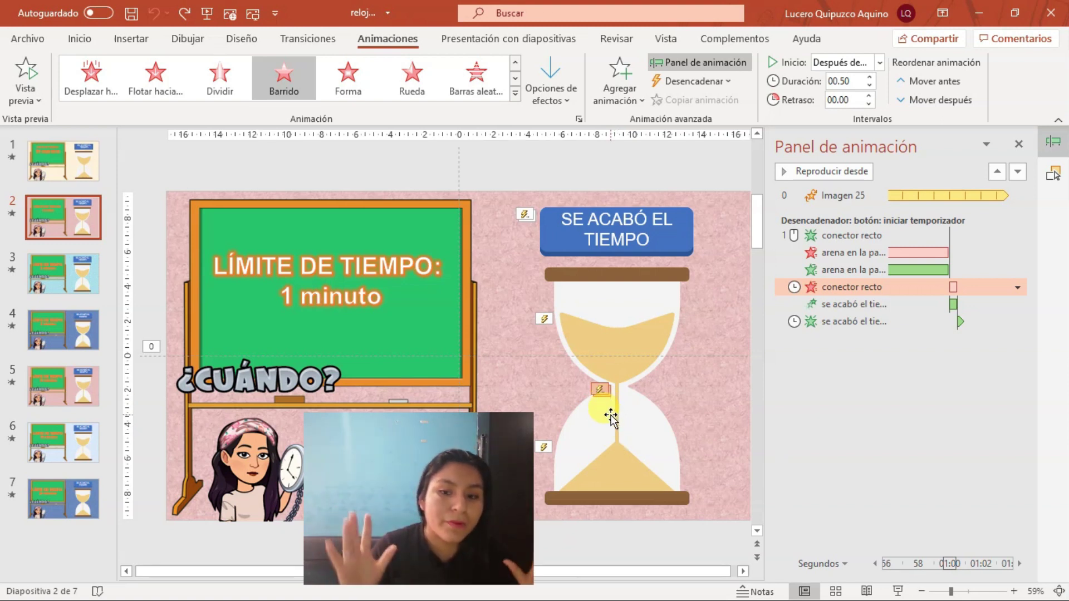
click(848, 305)
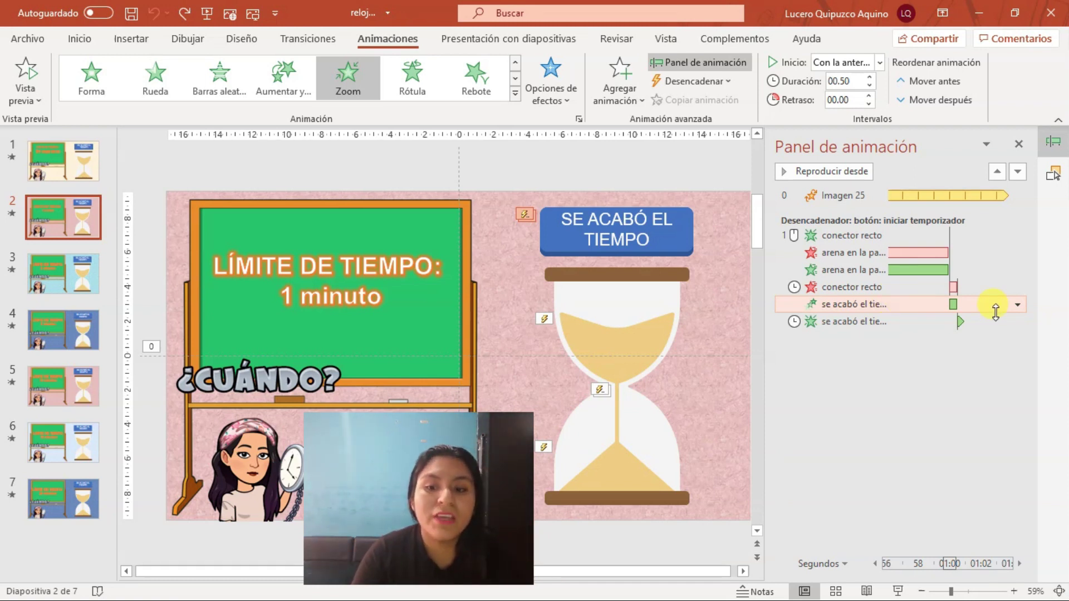
click(1019, 306)
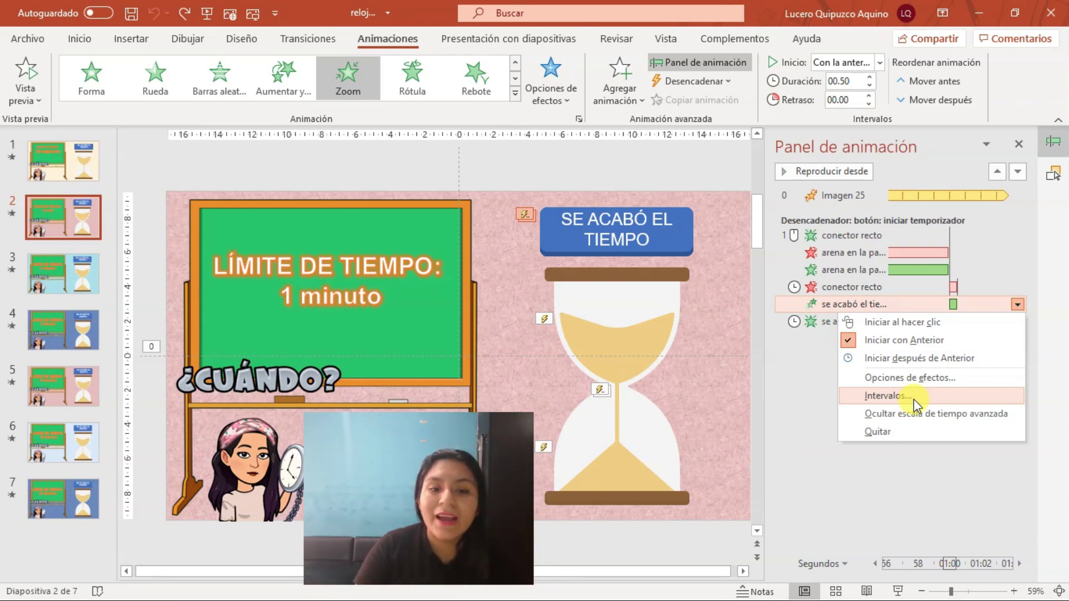
click(914, 397)
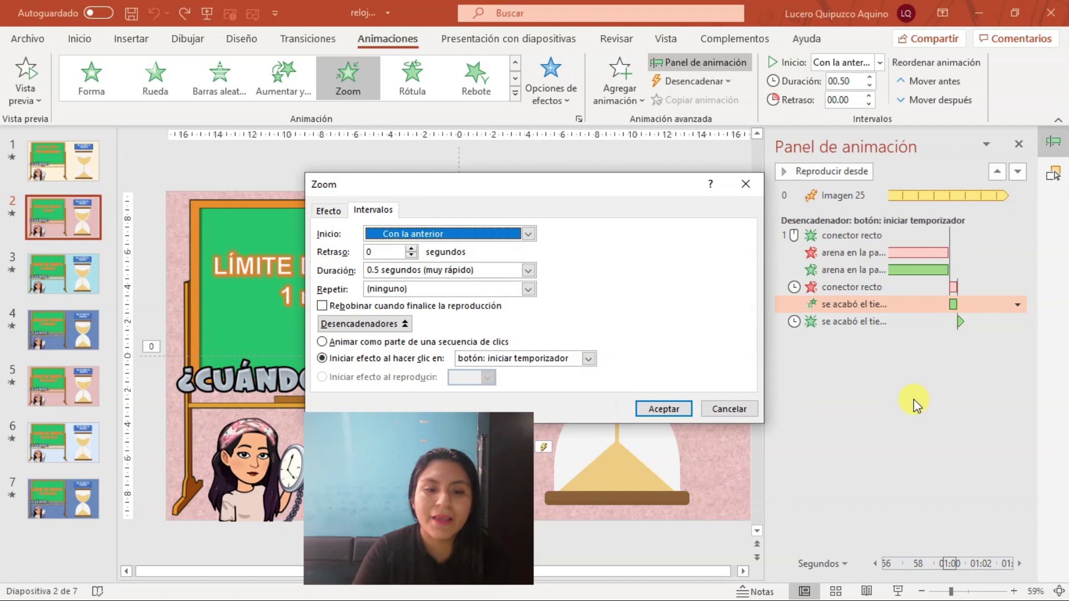
click(747, 183)
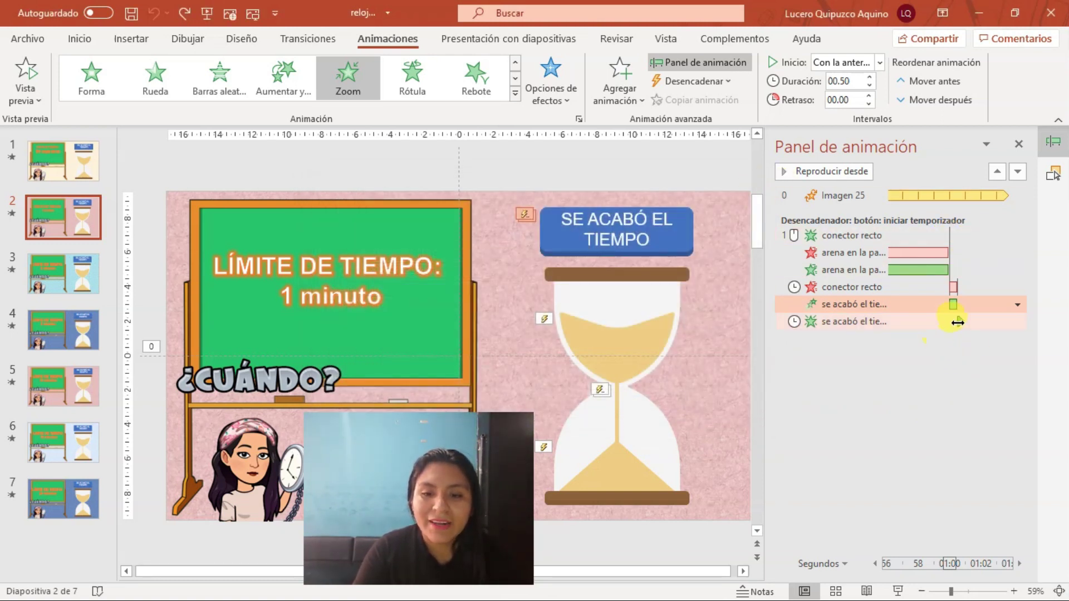
drag(958, 322, 1005, 322)
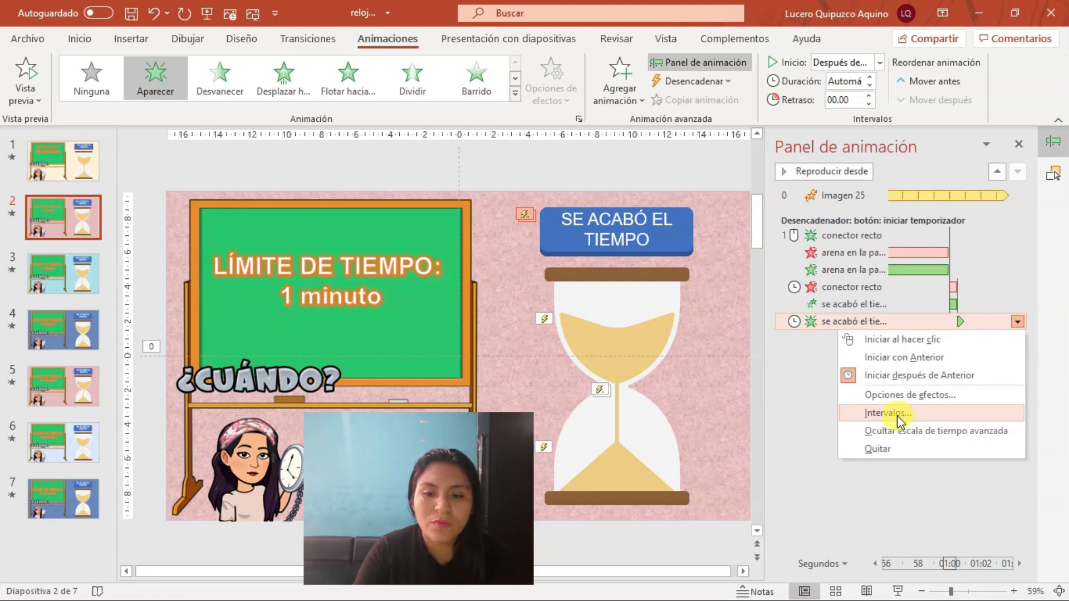
click(897, 413)
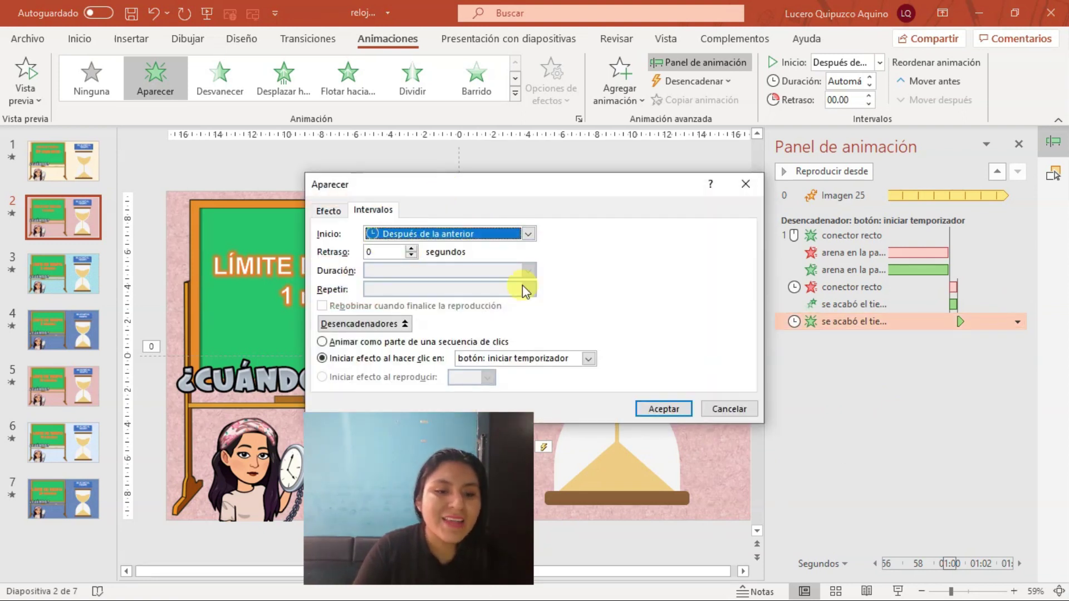
click(329, 210)
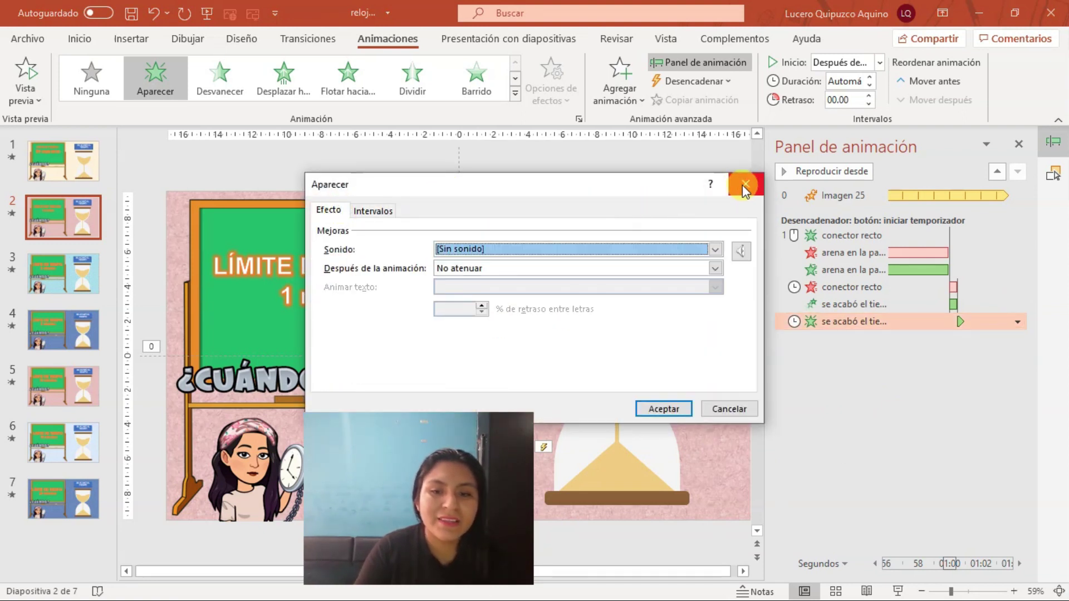
click(745, 184)
click(968, 253)
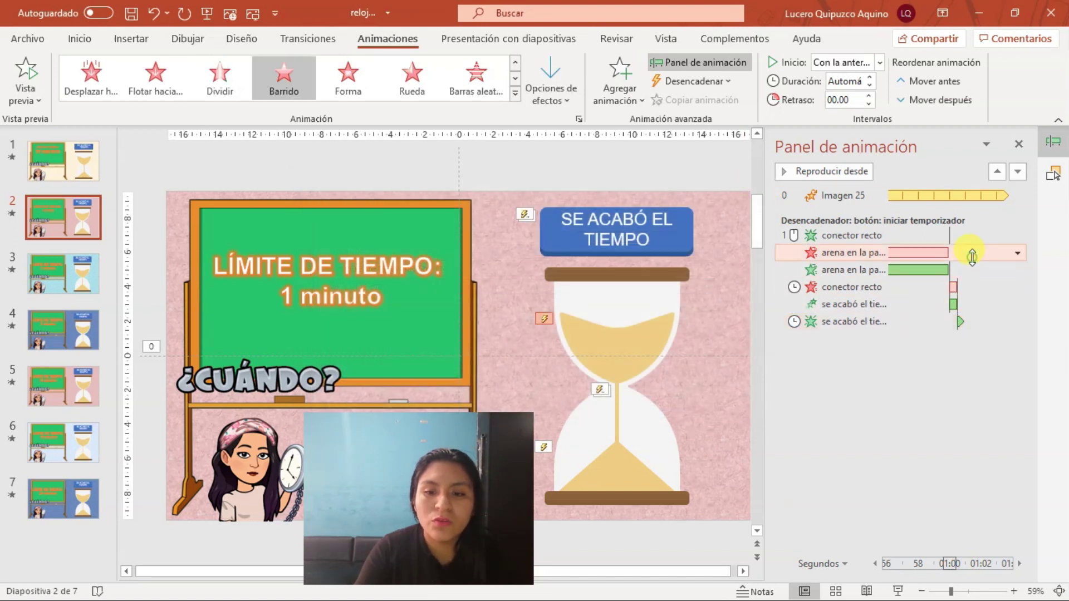
click(1019, 253)
- Confirm the red 'arena' Barrido wipe lasts 01:00 and cancel without changes
click(891, 345)
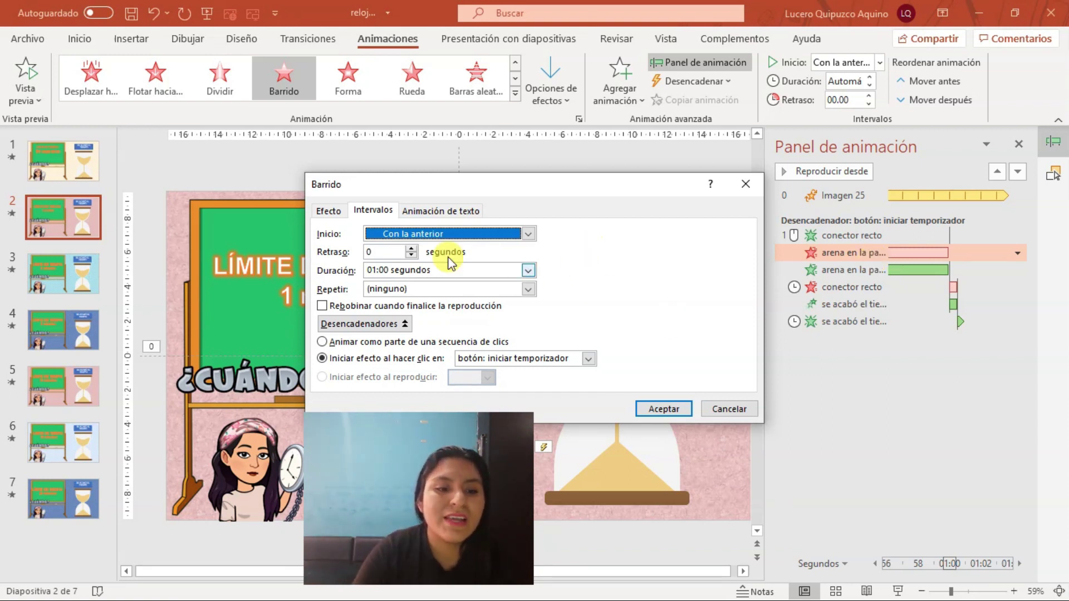
click(532, 272)
click(533, 273)
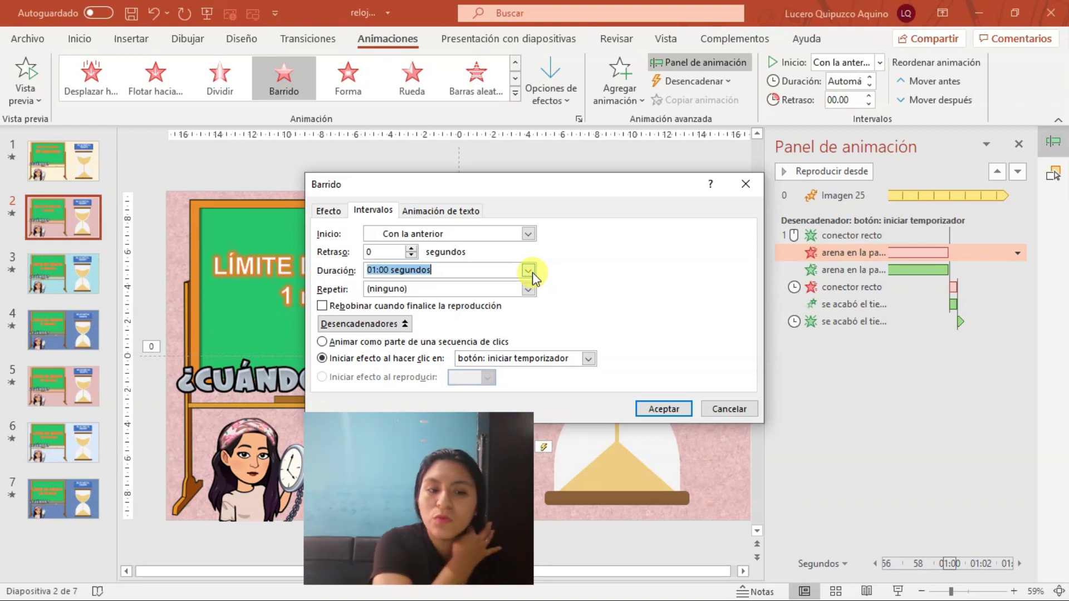
click(736, 413)
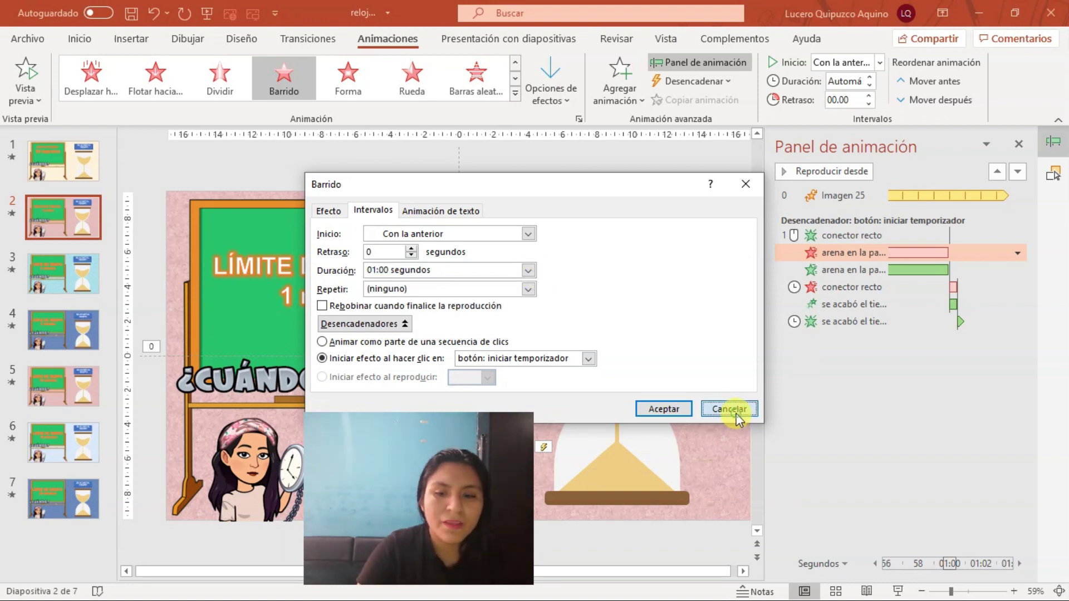
click(736, 414)
- Confirm the green sand wipe also lasts 01:00, then move to slide 3
click(862, 269)
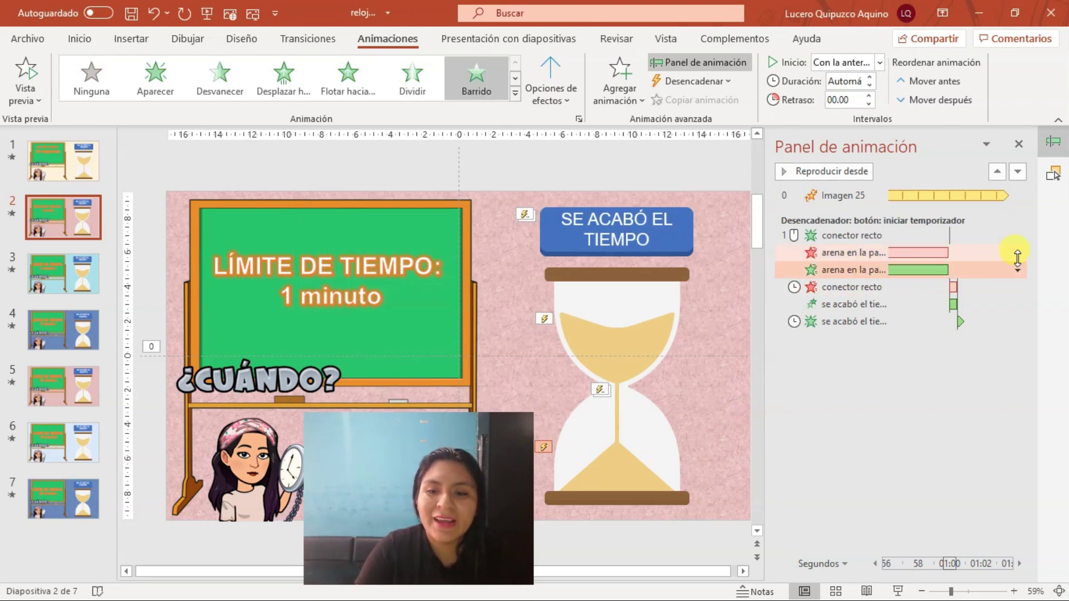
click(1018, 270)
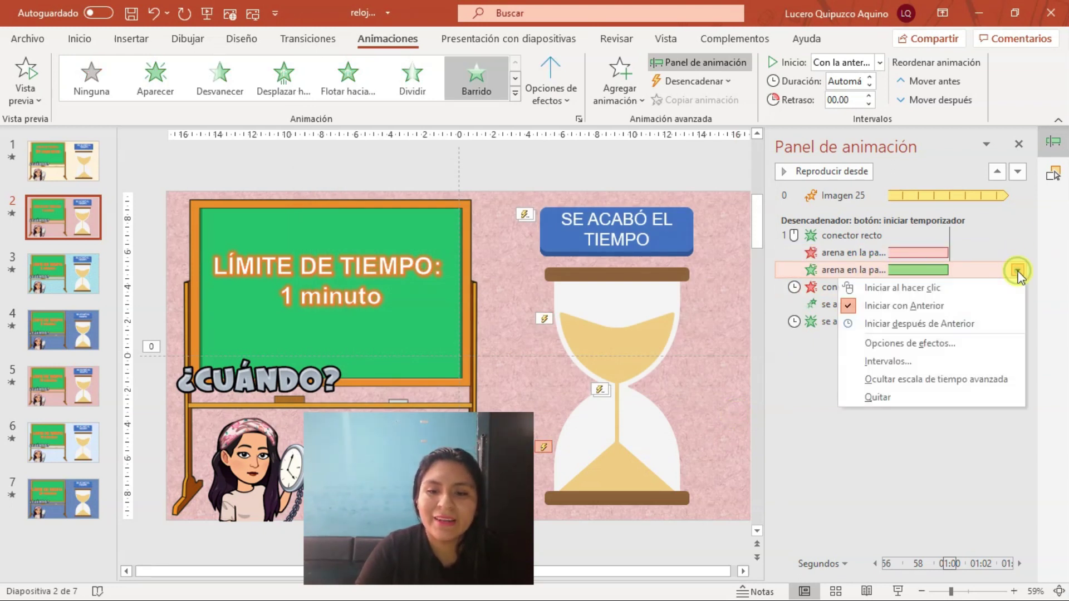
click(884, 347)
click(361, 211)
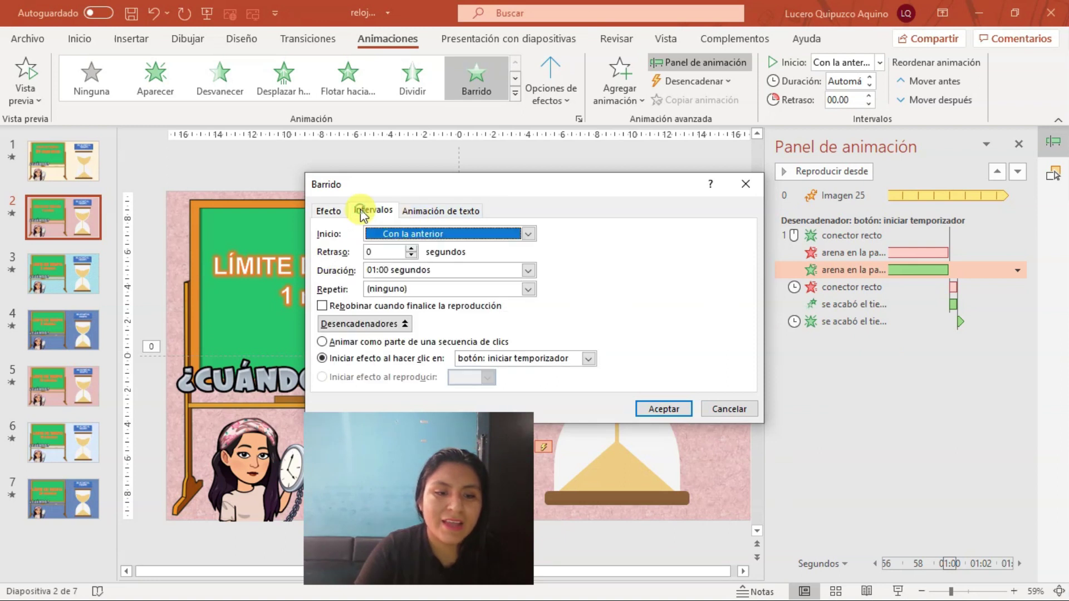
click(418, 271)
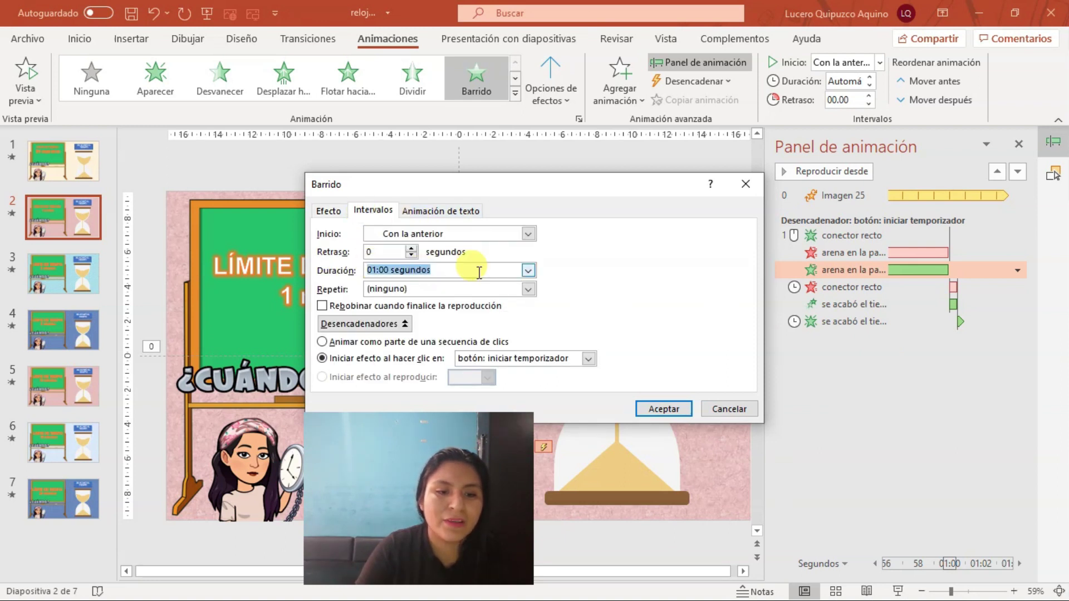
click(389, 271)
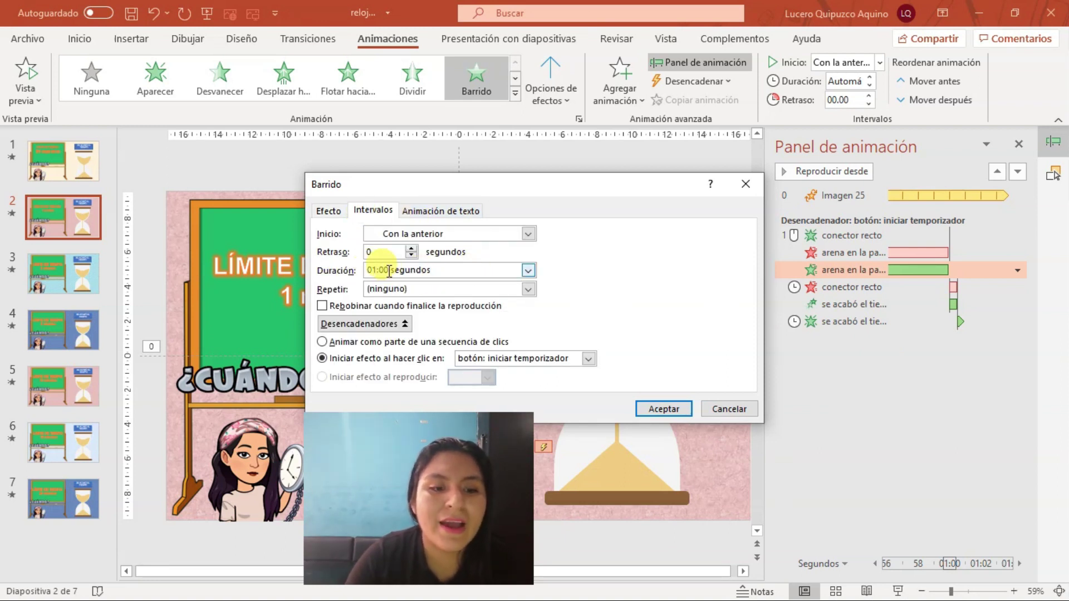
click(528, 271)
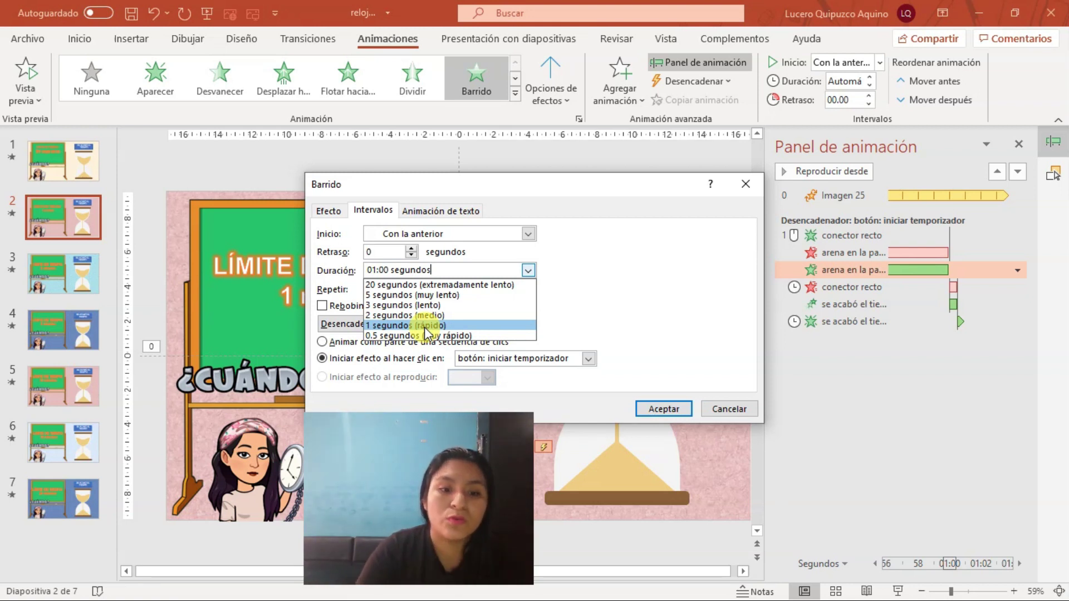
click(736, 414)
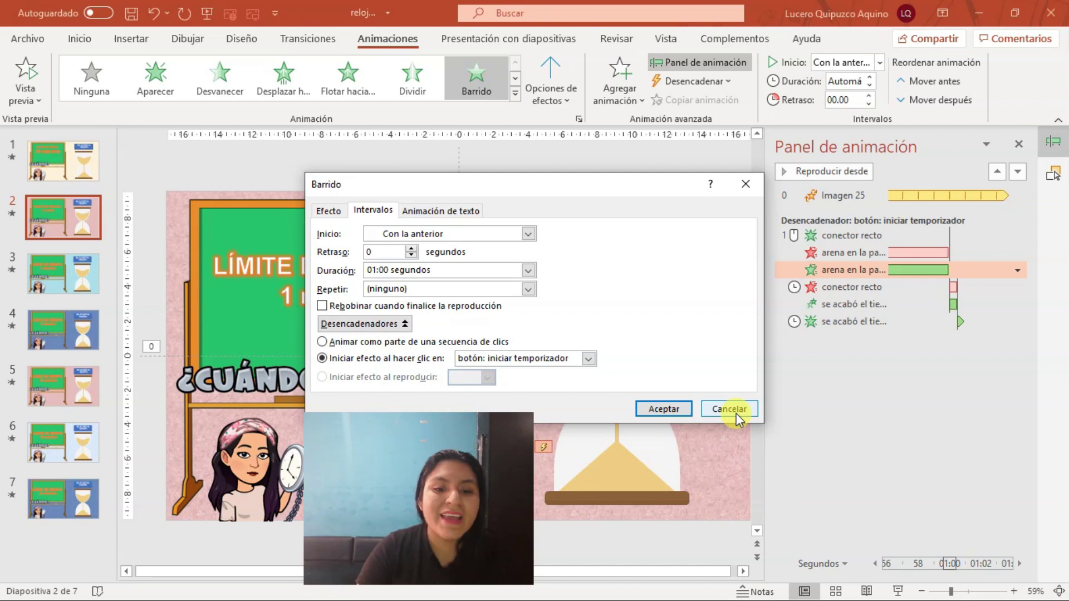
click(736, 413)
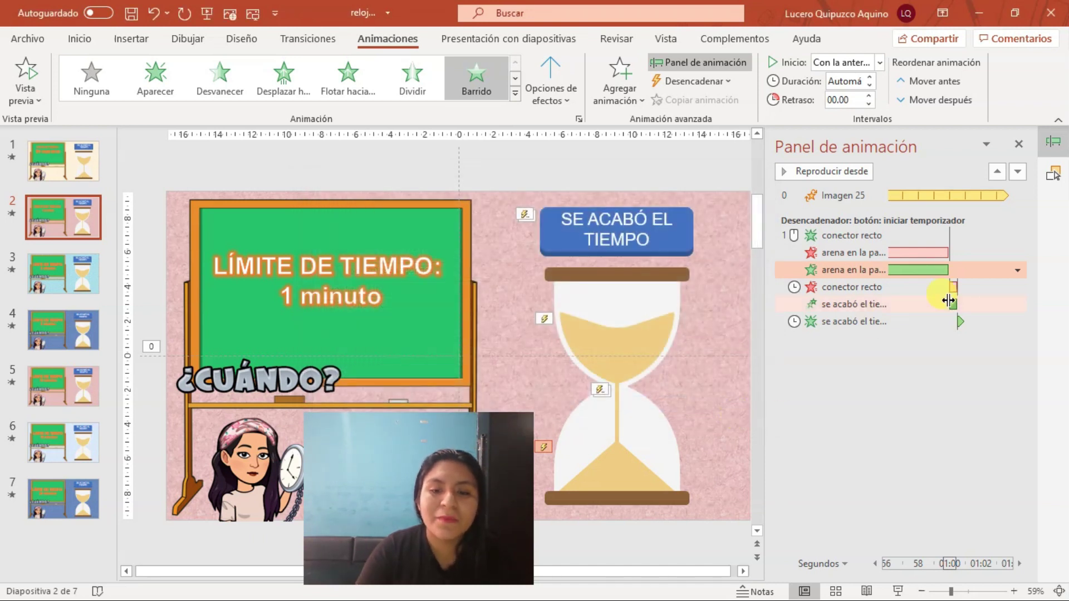
mouse_move(951, 302)
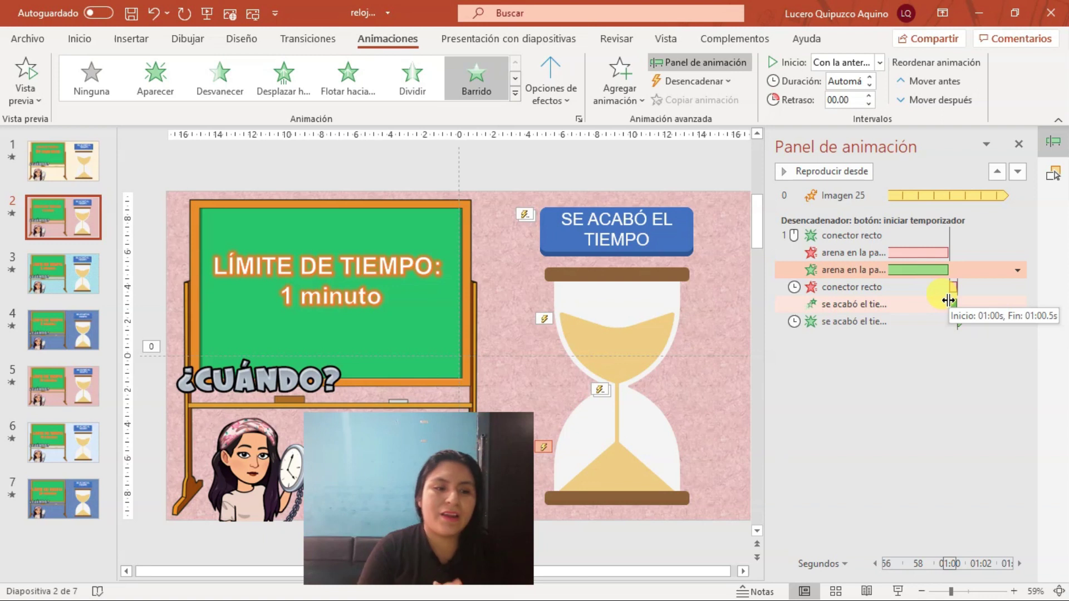
click(61, 269)
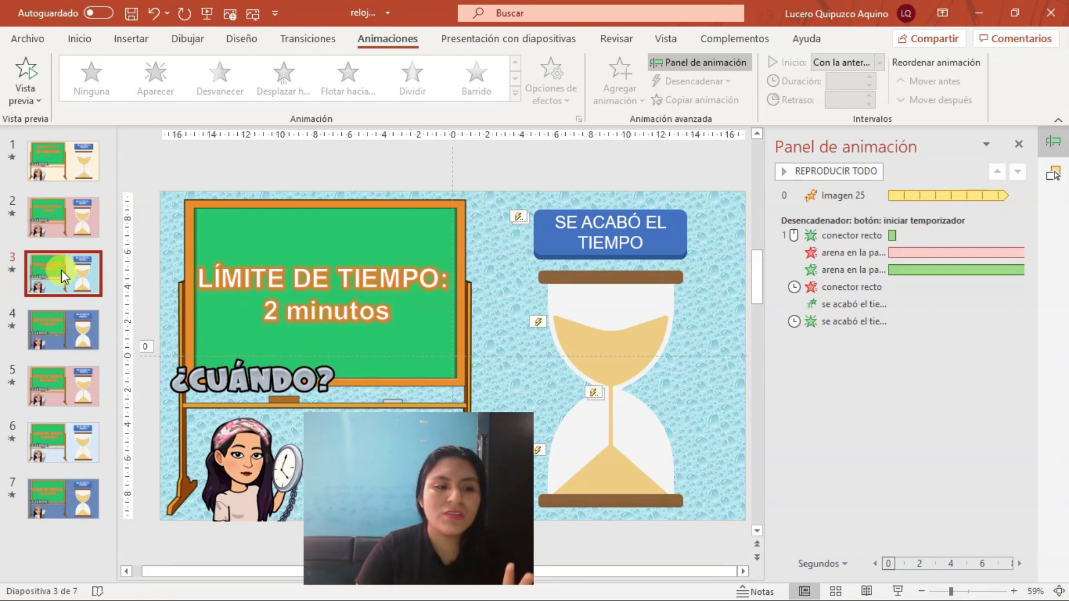
- Verify the red sand wipe lasts 2 minutes on slide 3 and 5 minutes on slide 4
click(981, 254)
click(1019, 253)
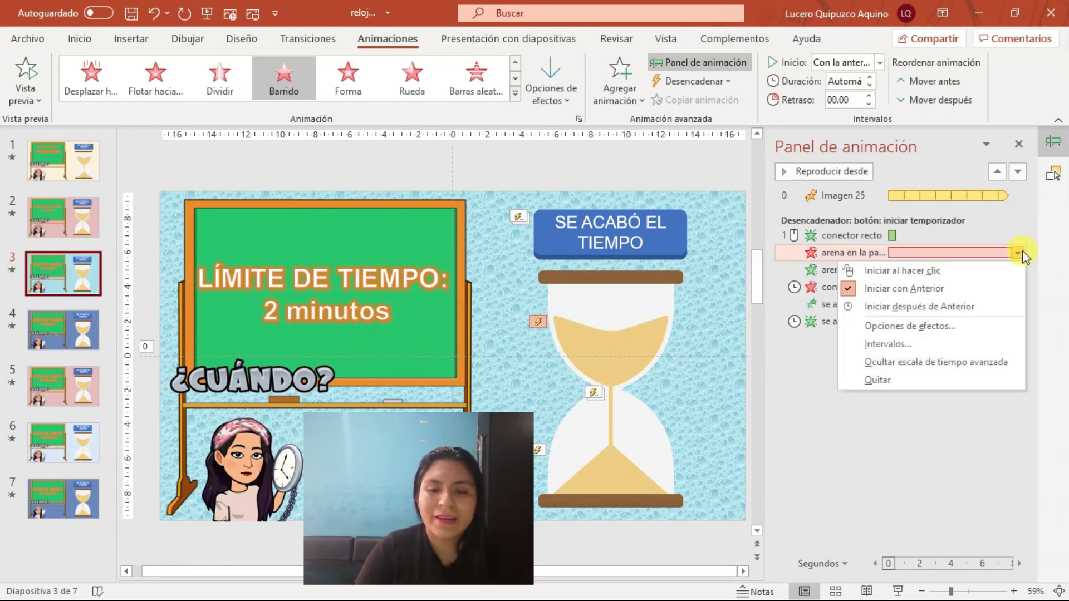
click(891, 344)
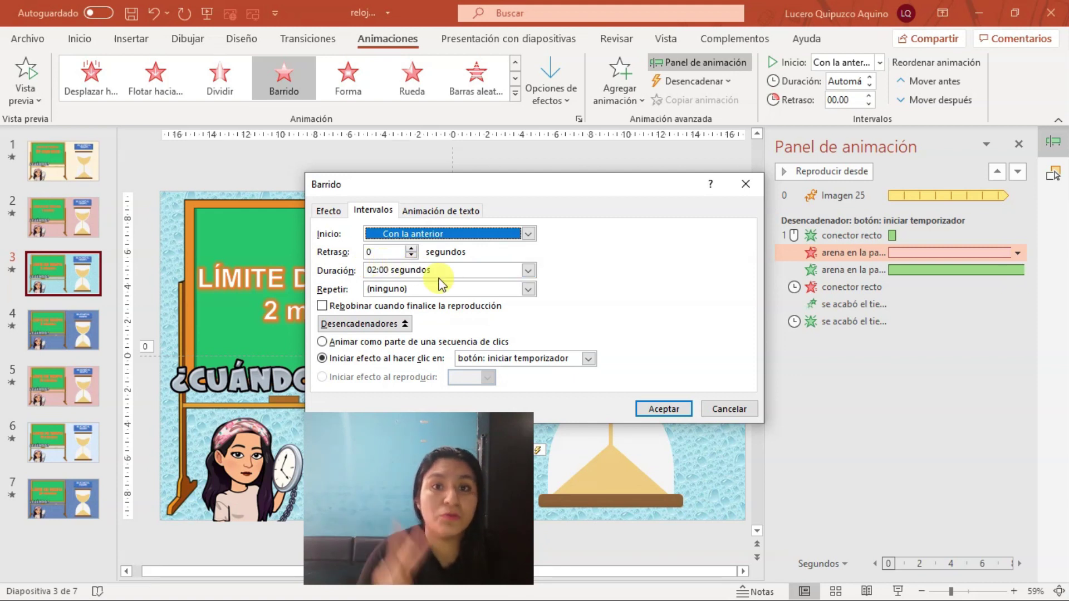
click(670, 408)
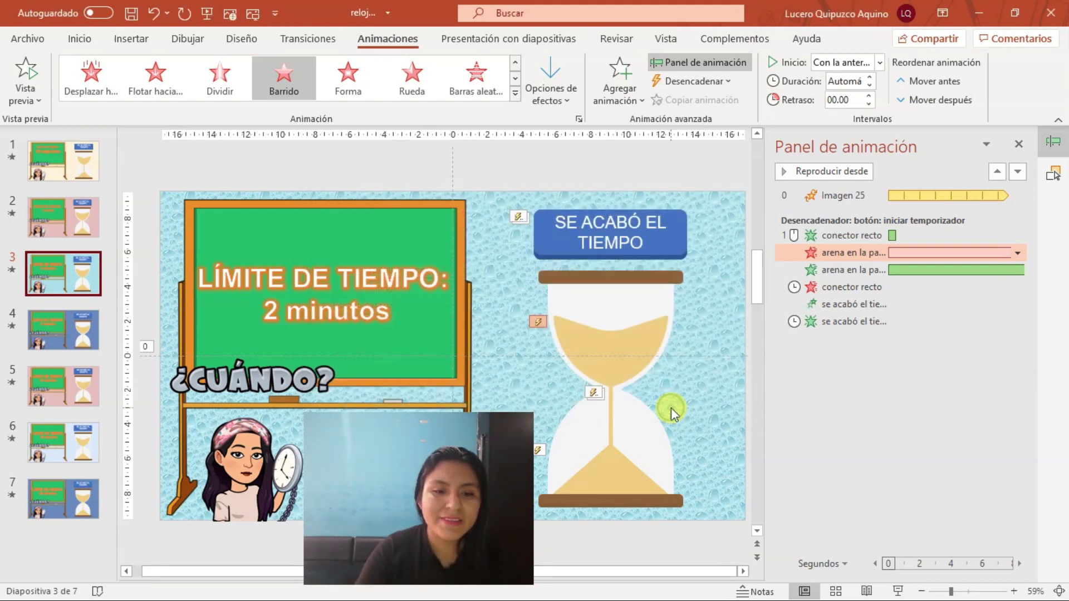
click(65, 326)
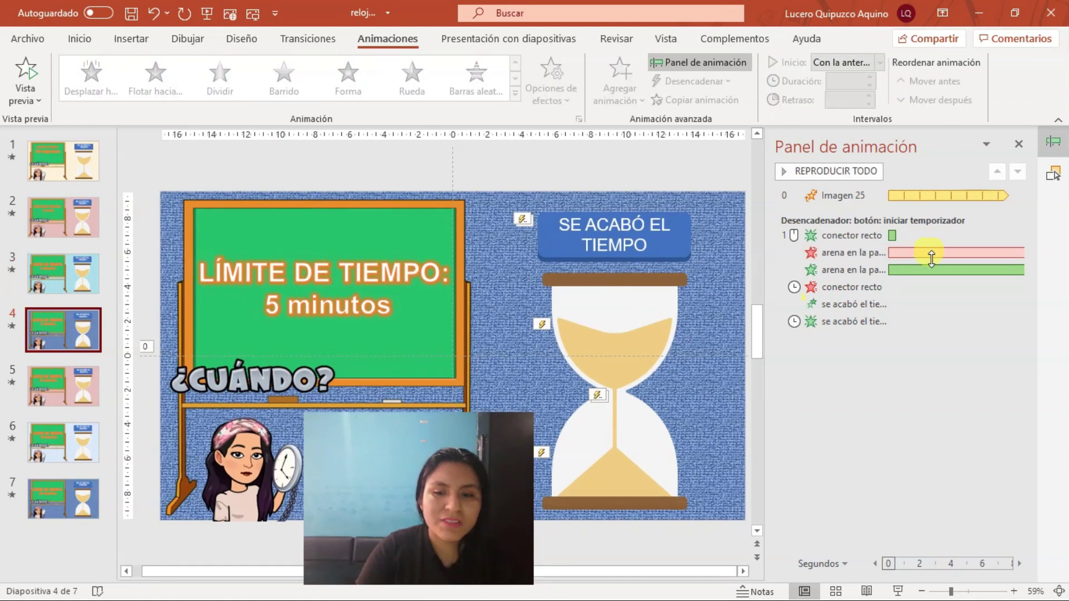
click(999, 253)
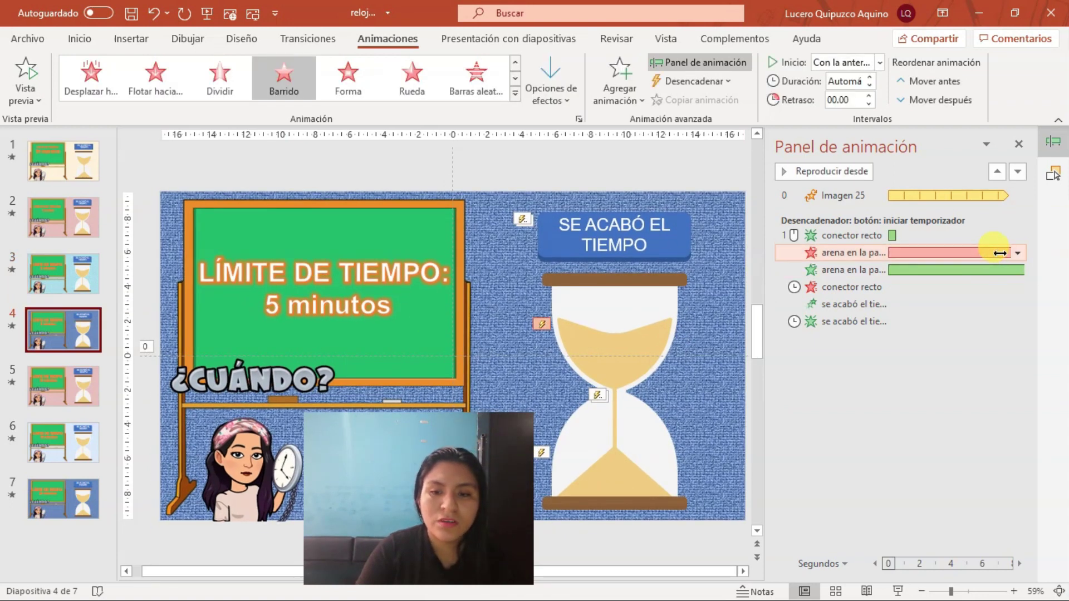
click(1015, 252)
click(888, 344)
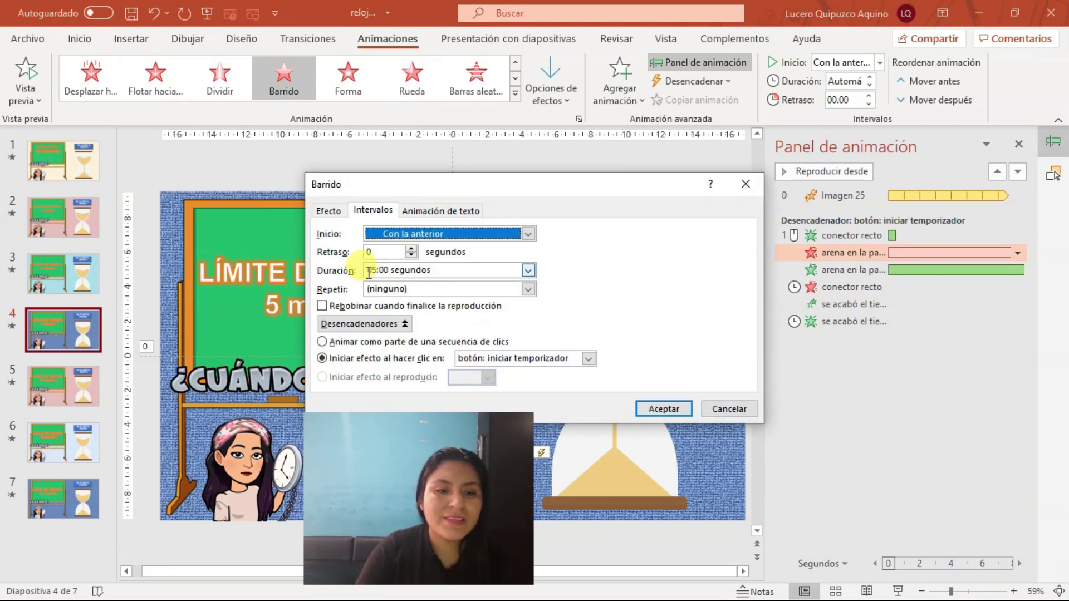
click(664, 408)
- Verify the red sand wipe lasts 10 minutes on slide 5 and 20 minutes on slide 7
click(50, 398)
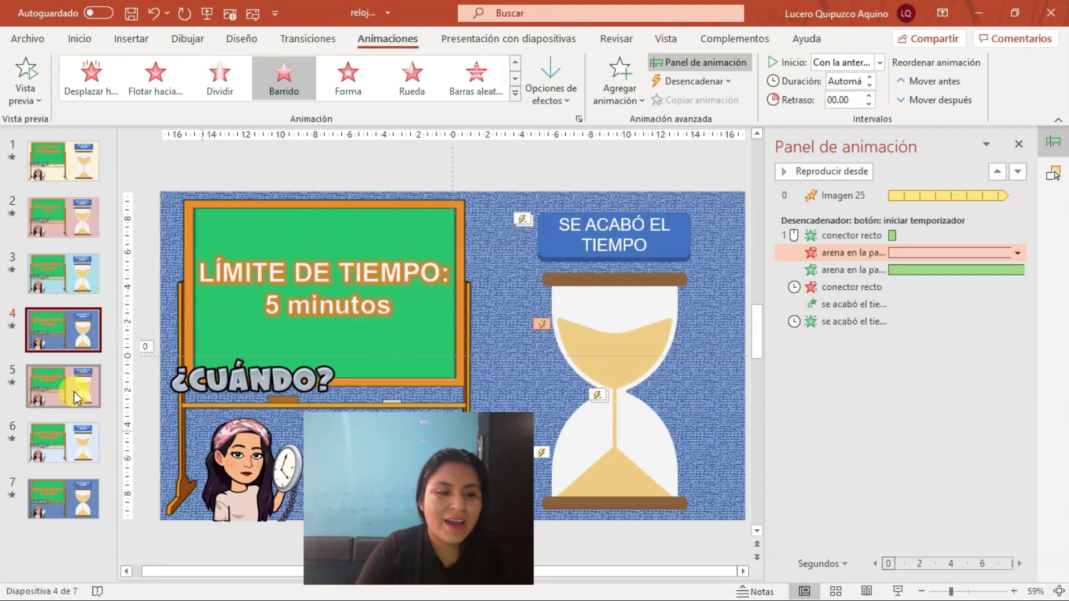
click(1023, 257)
click(1018, 254)
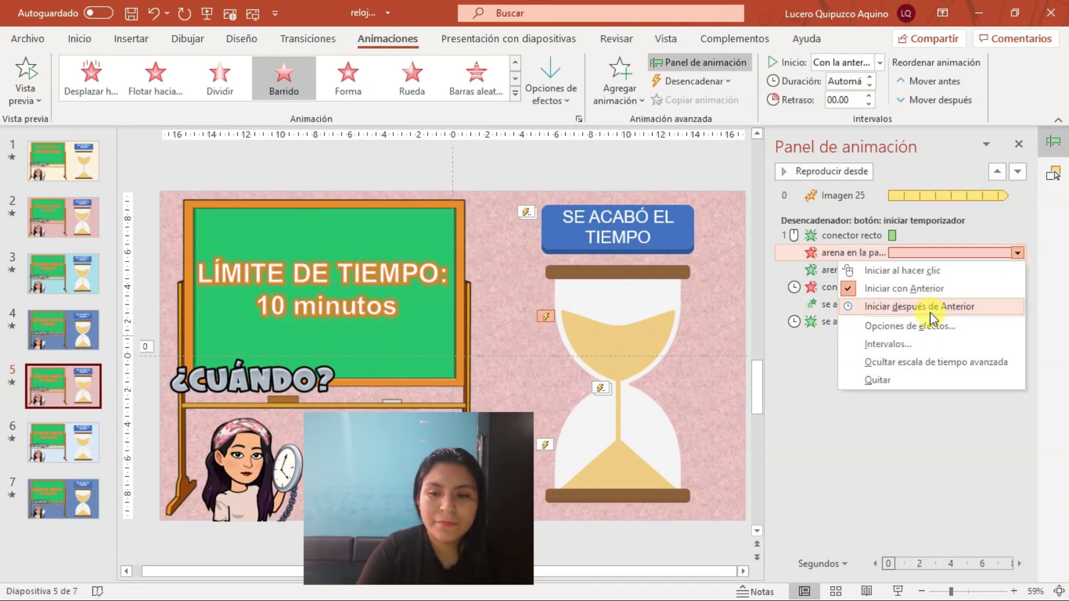
click(902, 344)
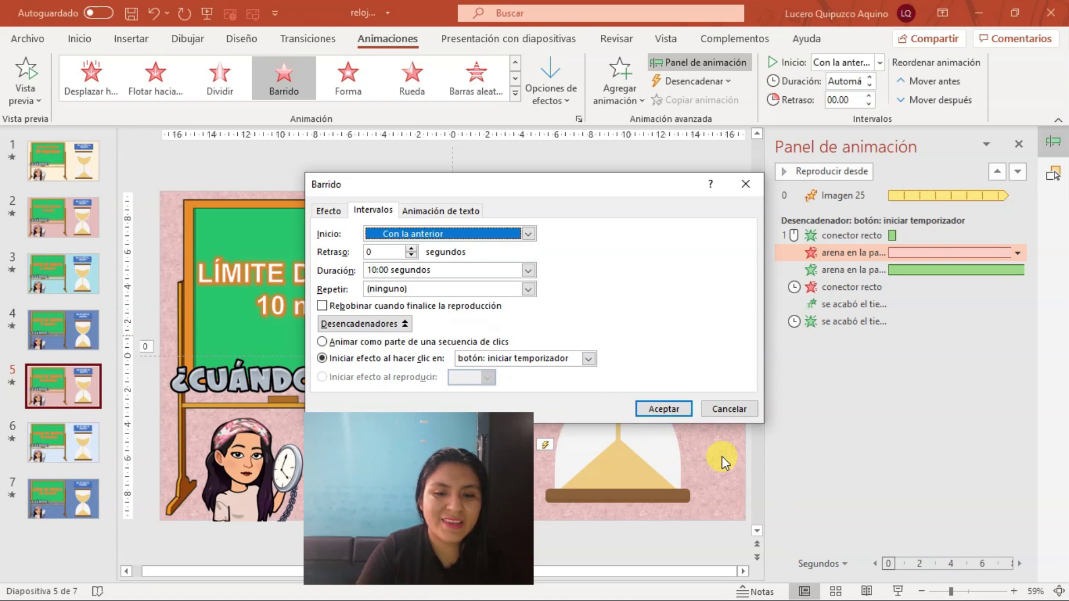
click(666, 410)
click(63, 443)
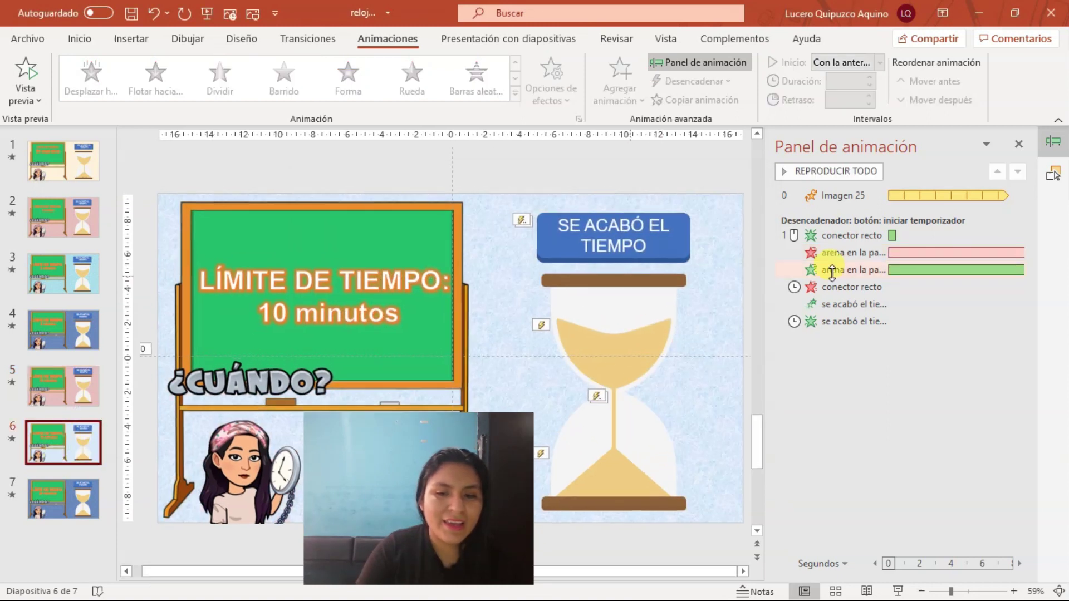
click(345, 310)
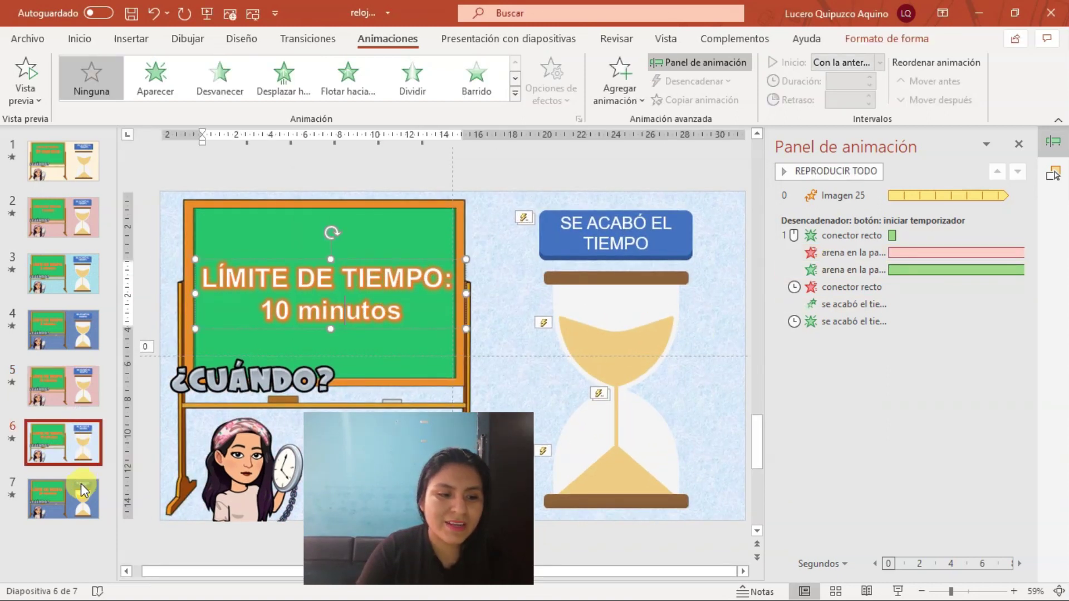
click(82, 490)
click(869, 251)
click(1018, 253)
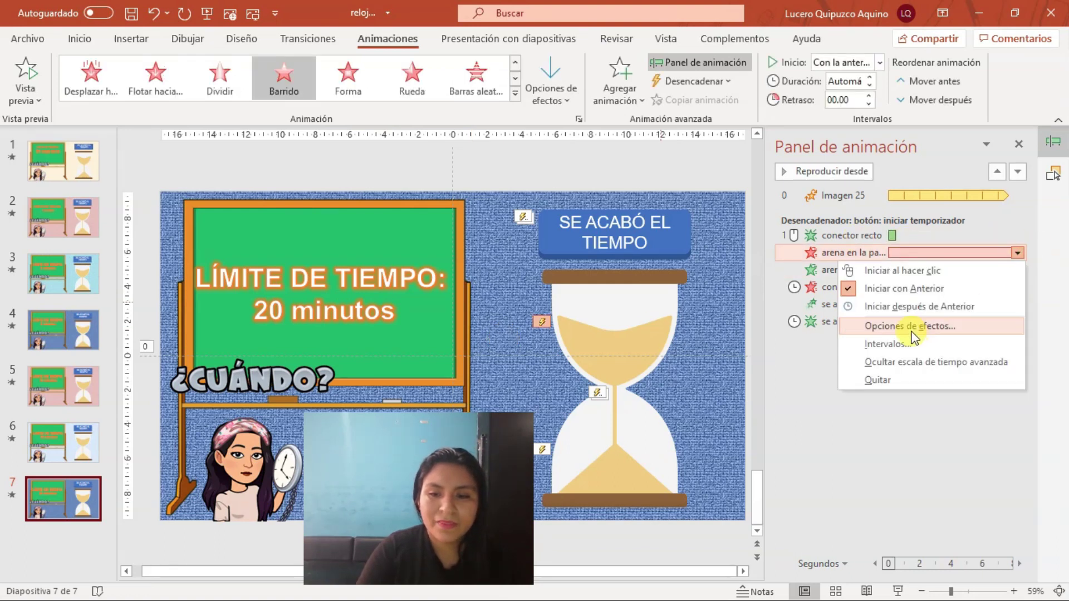
click(891, 344)
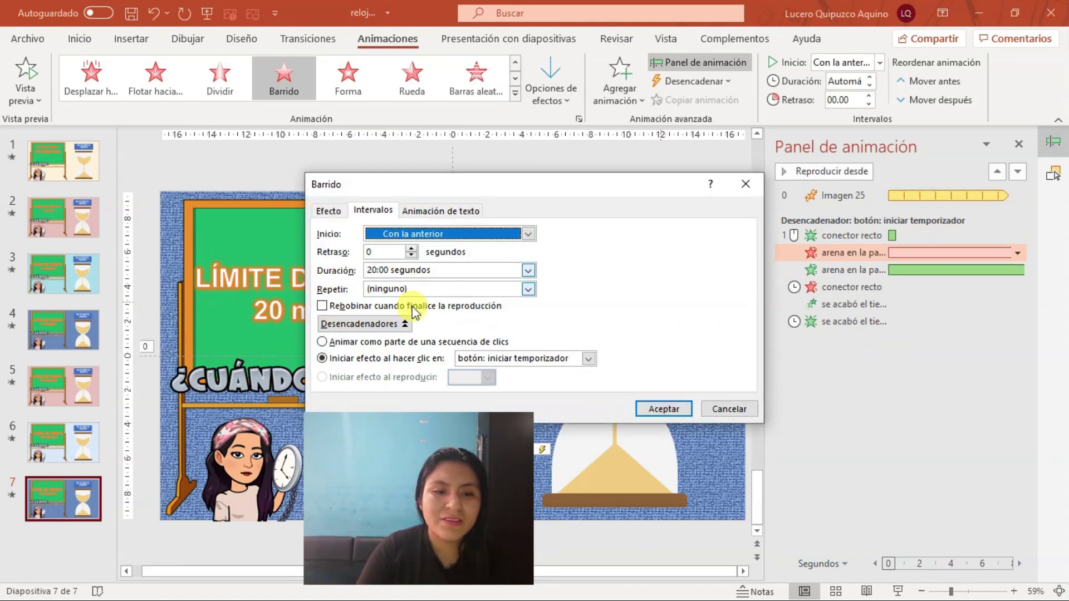
click(745, 184)
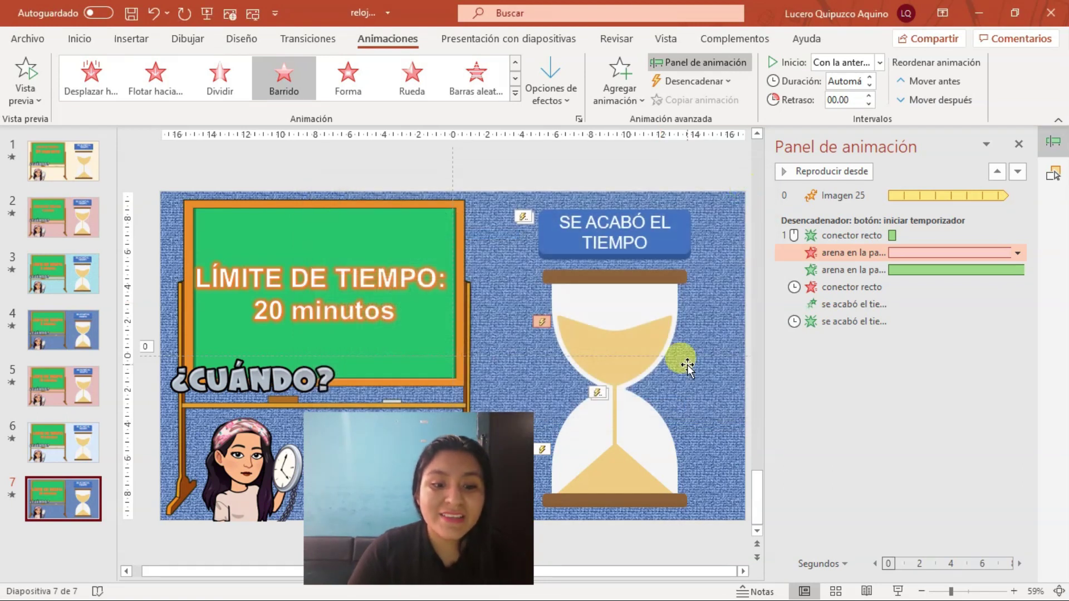